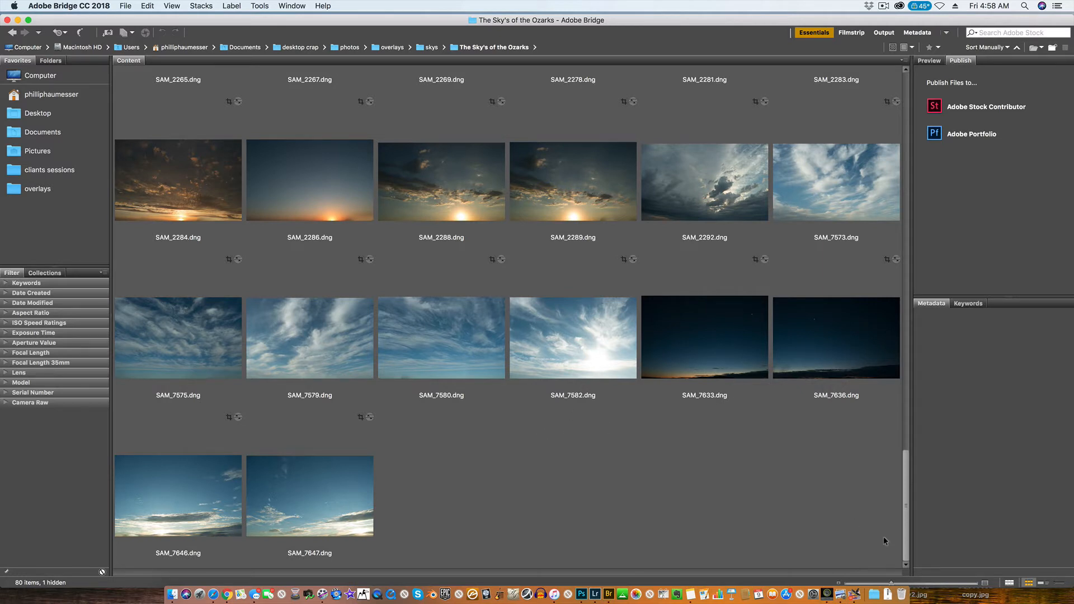
Place the SAM_2288.dng sunset sky from Bridge into the DSC08079.ARW horse photo in Photoshop, keeping the default Camera Raw settings.
left_click_drag(910, 508, 848, 489)
left_click(444, 195)
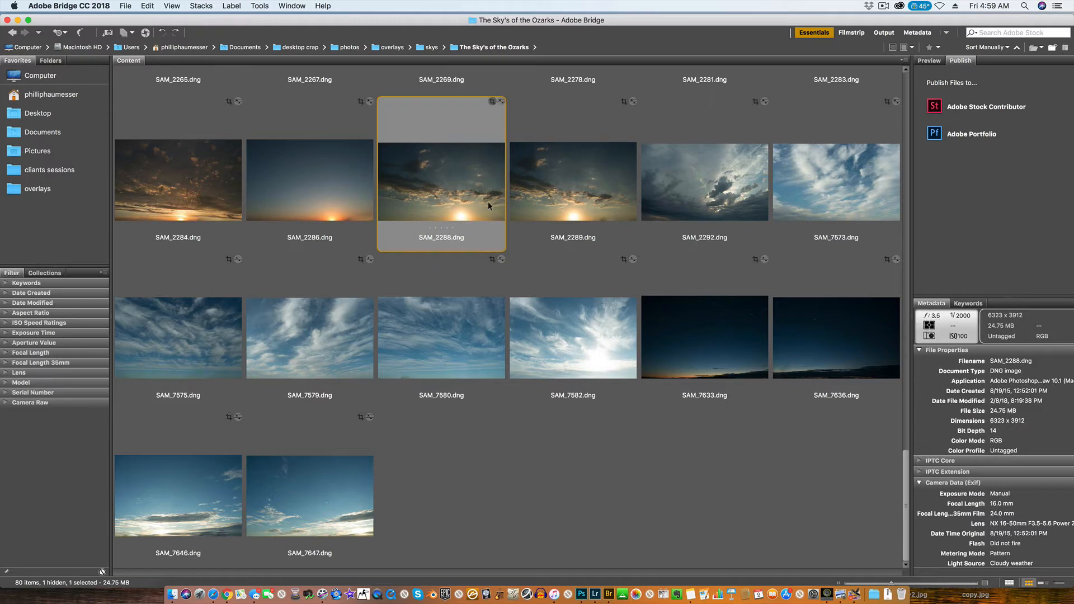
left_click_drag(465, 183, 484, 334)
key("super+Tab")
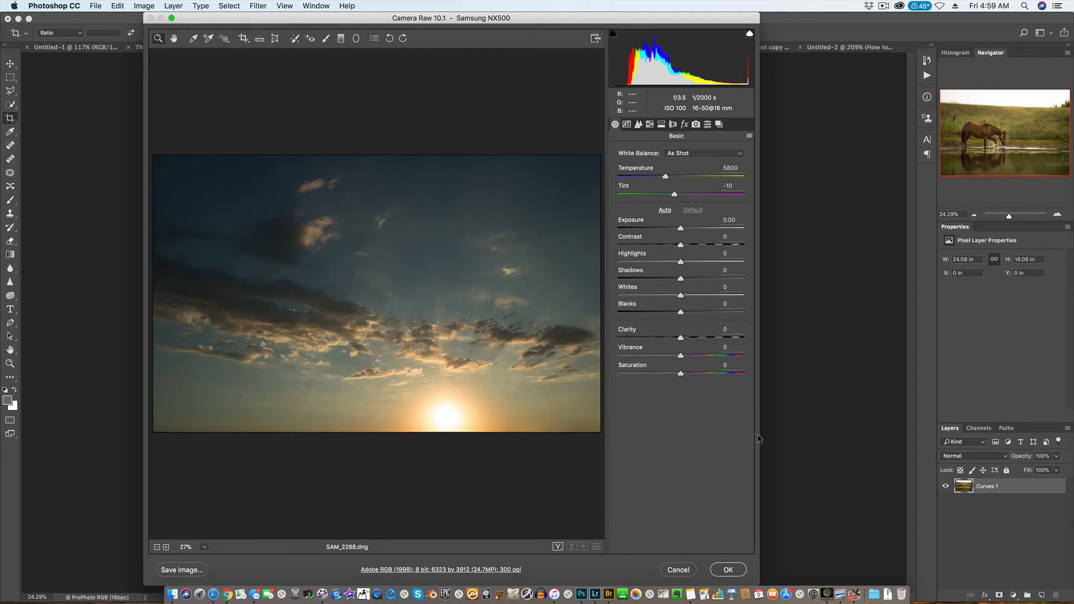
left_click(728, 570)
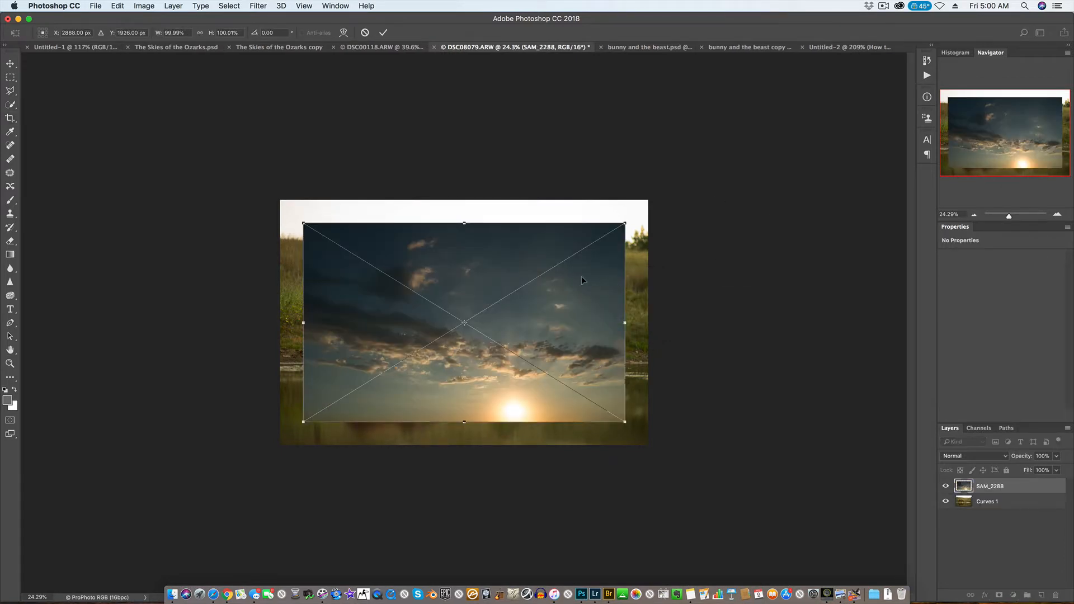
key("Return")
key("c")
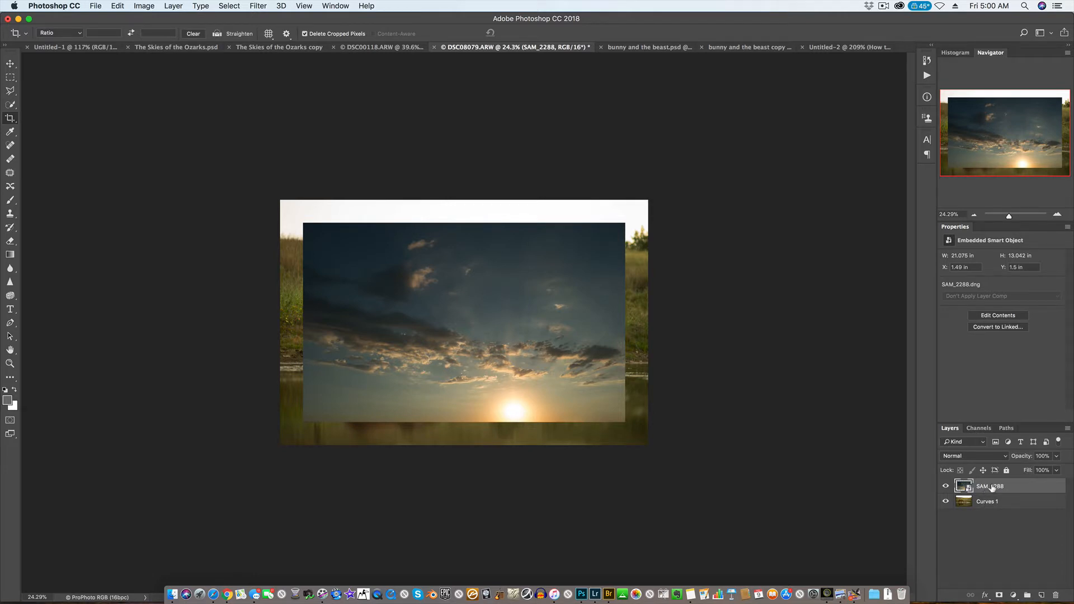
Rasterize the SAM_2288 sky layer and hide it.
right_click(1012, 489)
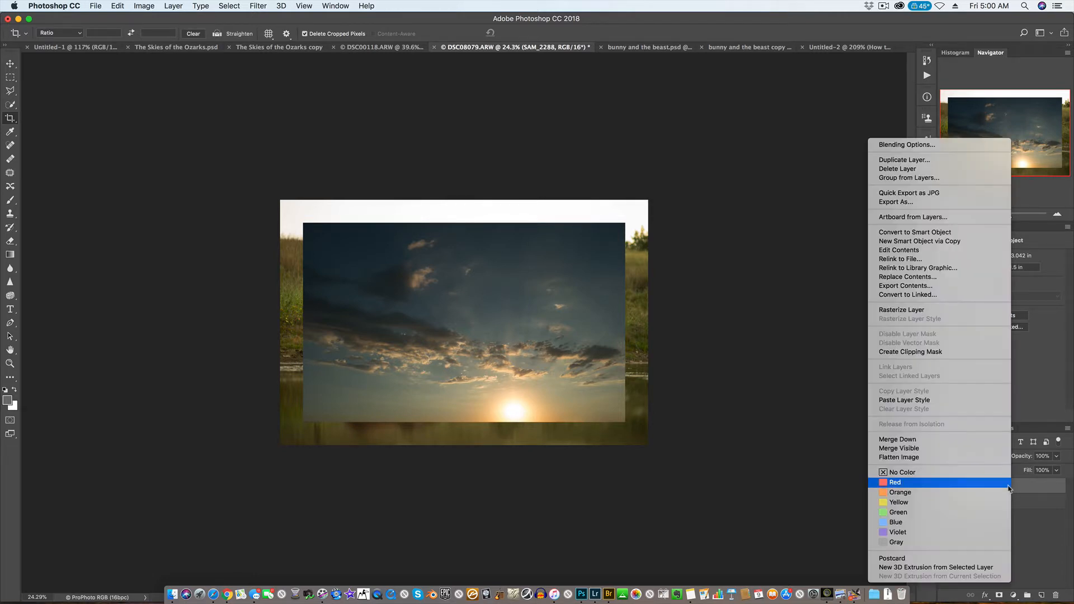
left_click(902, 310)
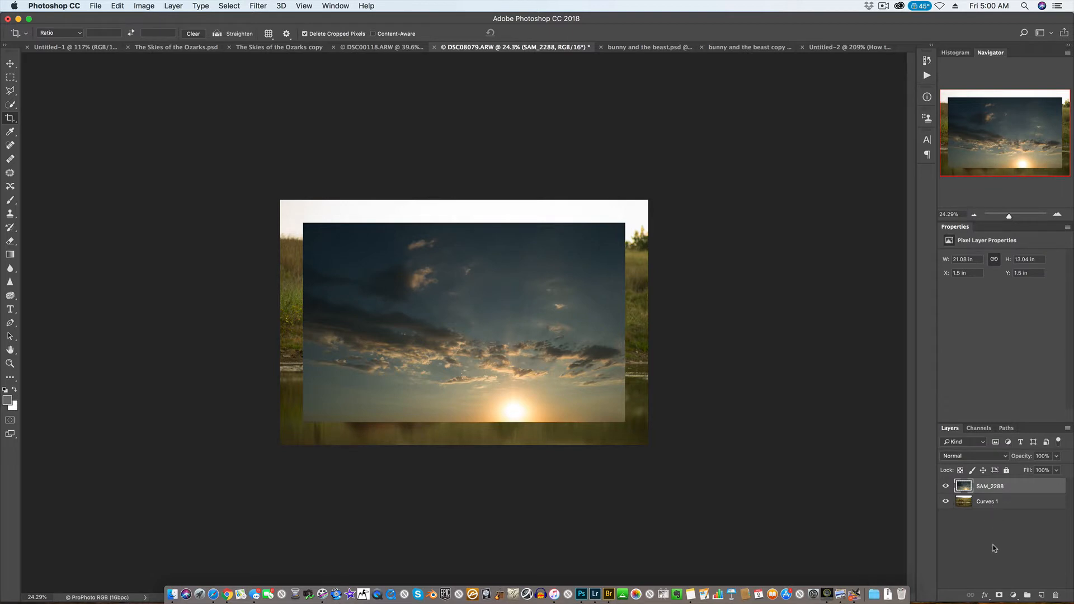
left_click(995, 548)
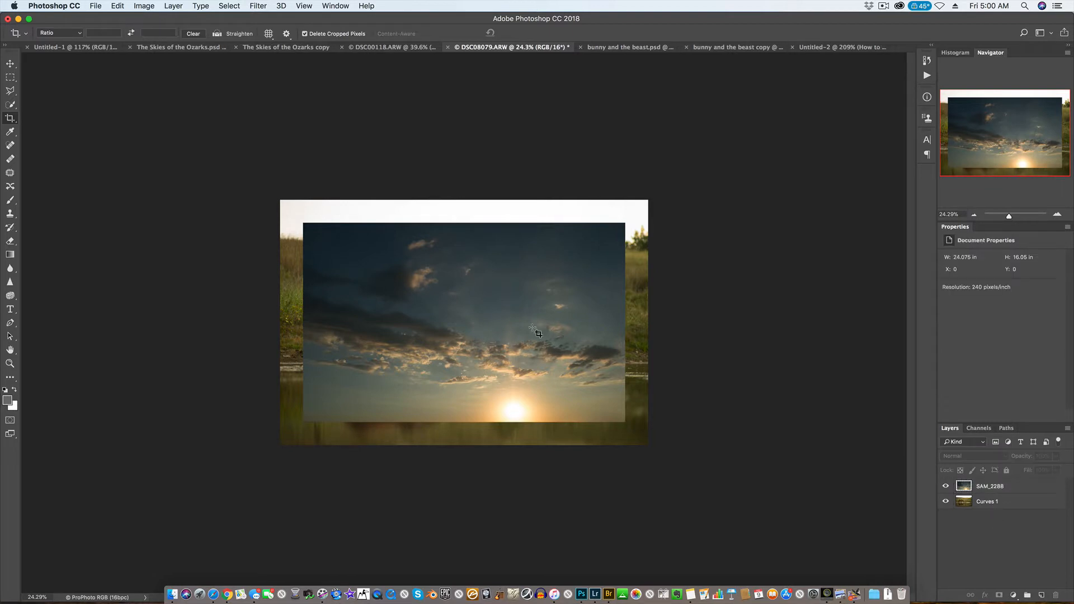
left_click(946, 488)
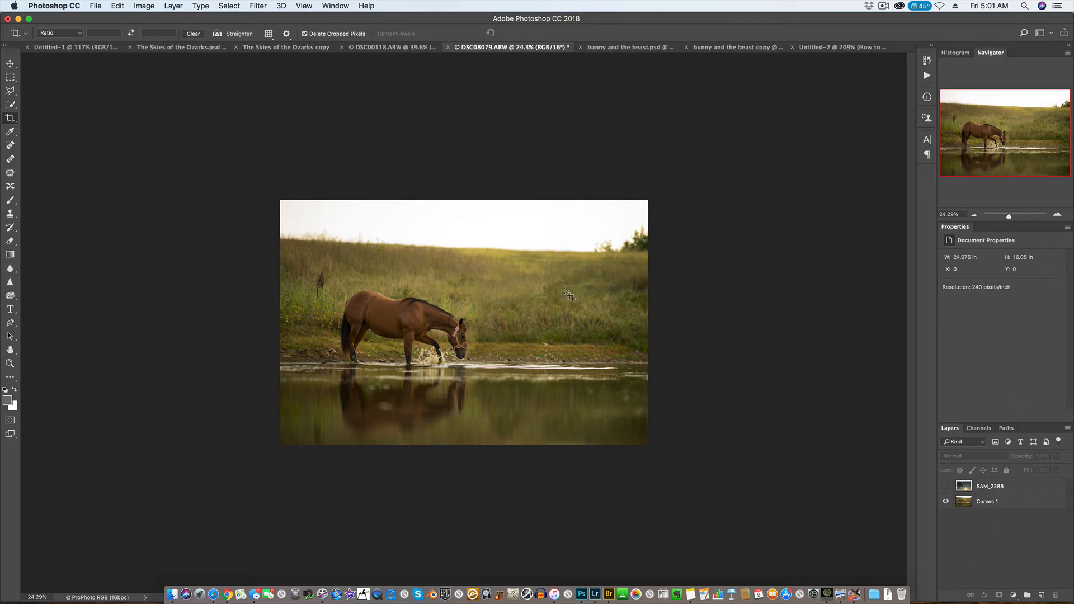
Extend the canvas height to 30 inches, keeping the width and the centered anchor.
left_click(144, 5)
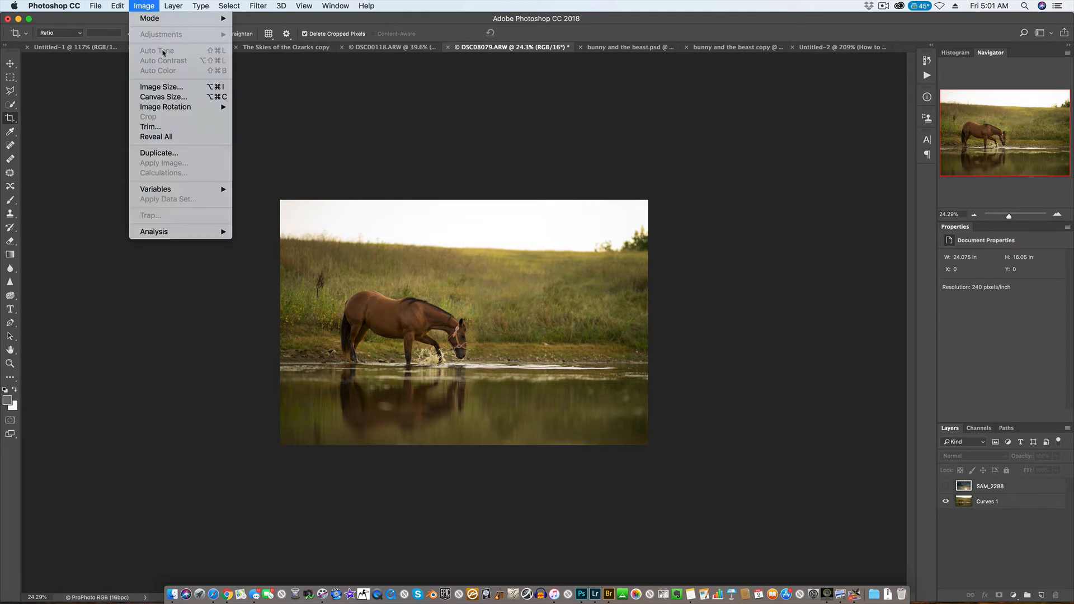
left_click(201, 100)
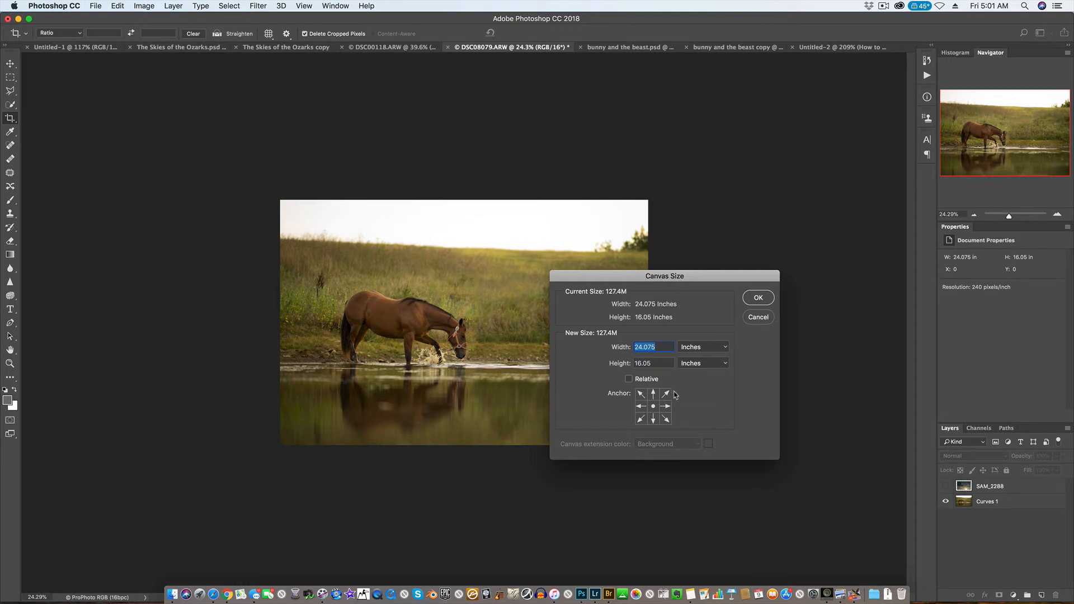
key("Tab")
type("30")
key("Return")
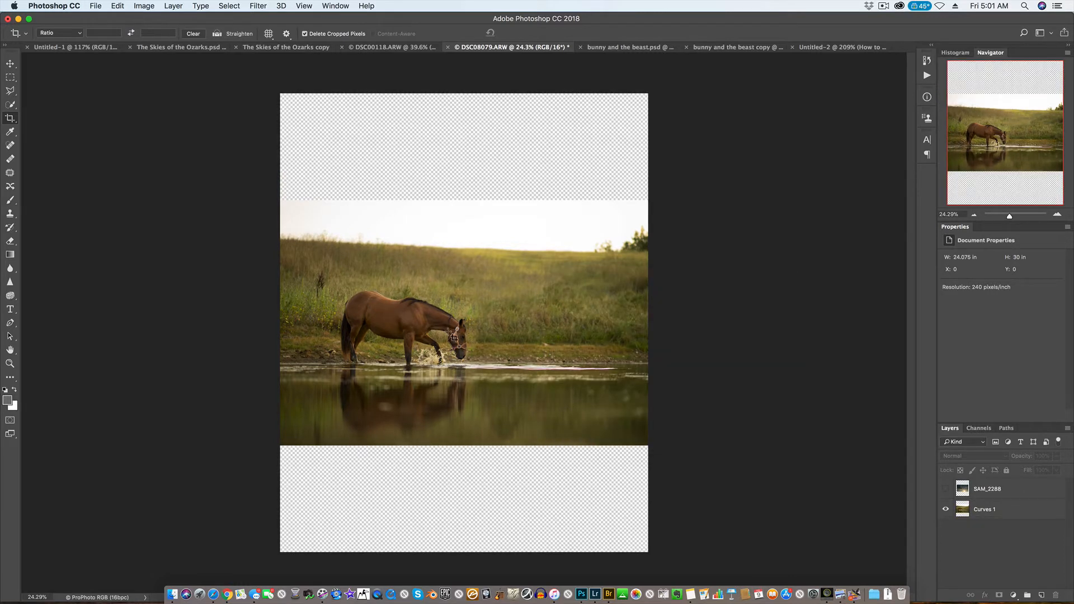
Move the Curves 1 horse photo layer down to the bottom edge of the enlarged canvas.
key("v")
left_click(594, 276)
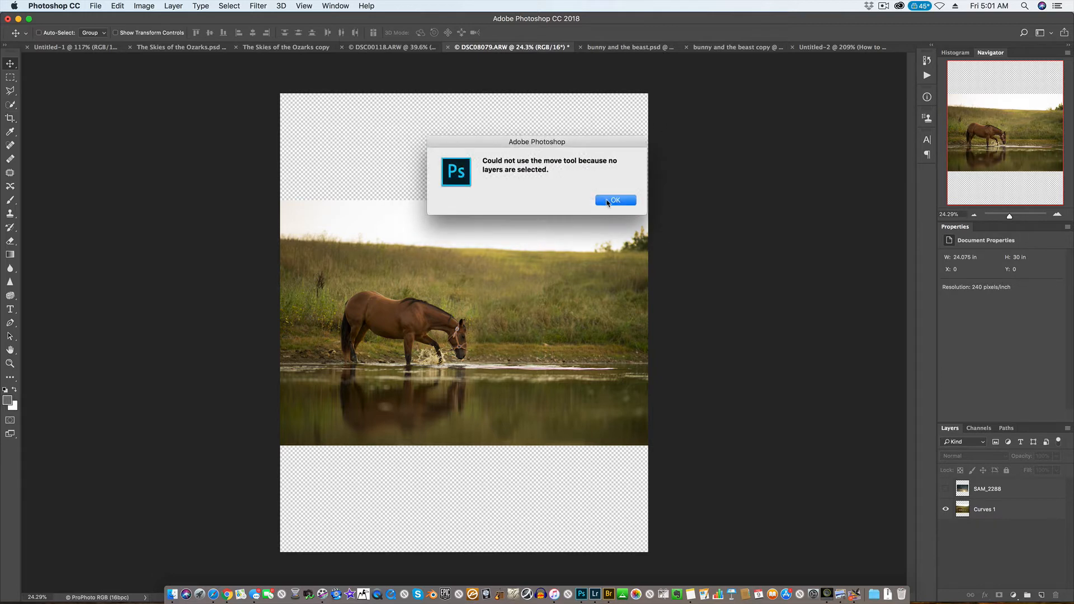
left_click(609, 201)
left_click(526, 324)
left_click(615, 201)
left_click(985, 516)
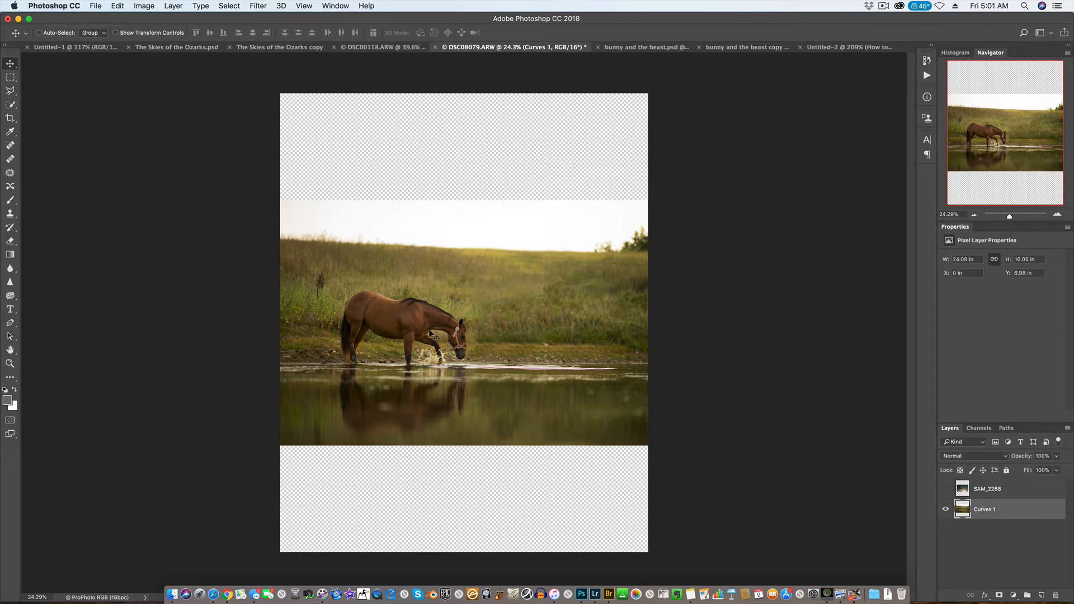
left_click_drag(431, 335, 444, 441)
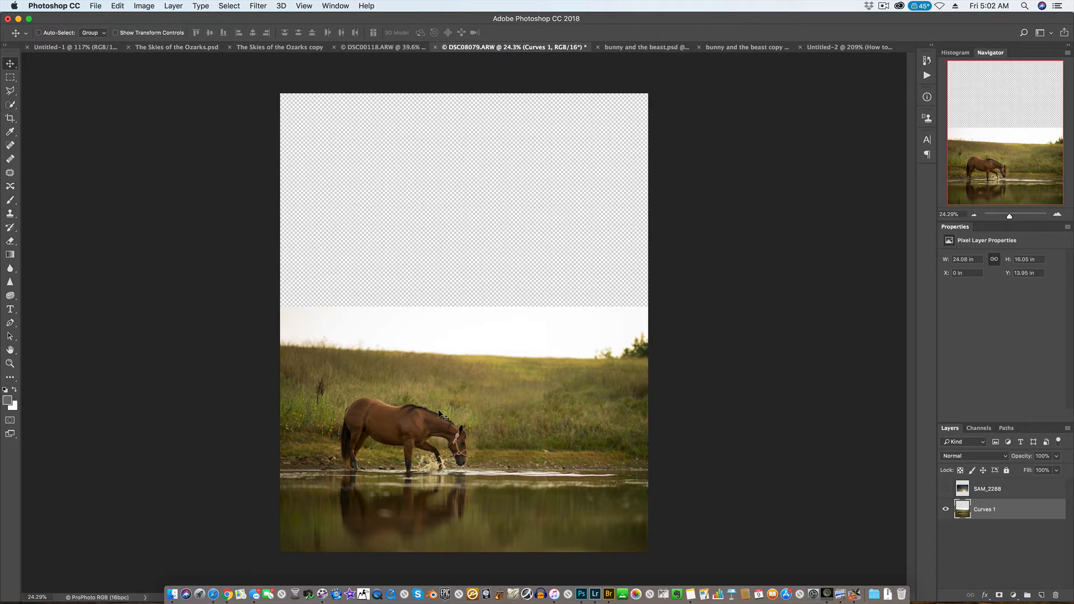
Quick-select the horse, water and field, and refine the selection edge along the grass horizon and trees in Select and Mask.
key("w")
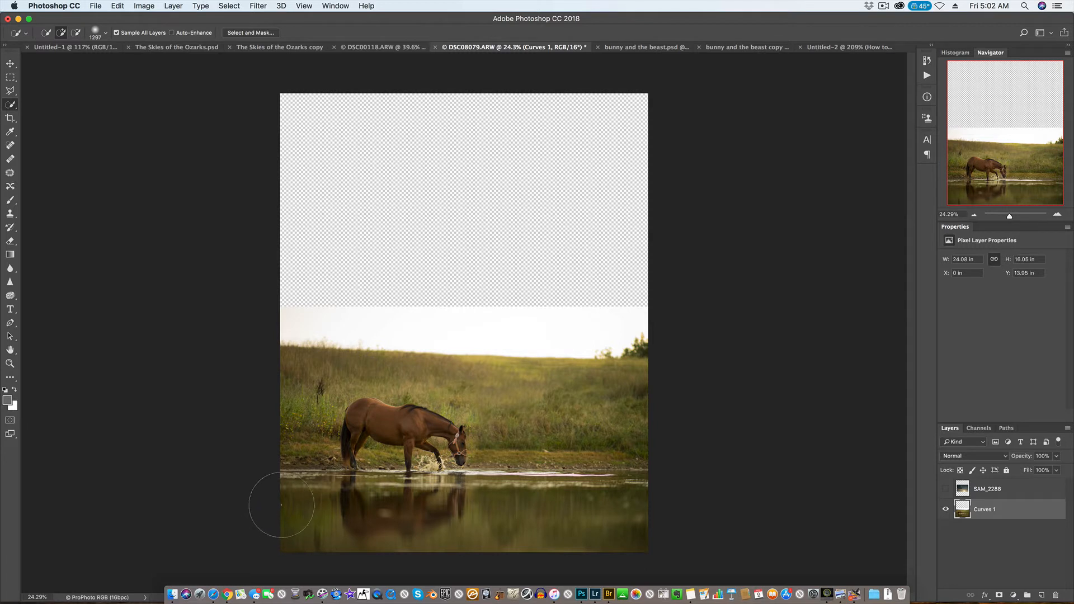
mouse_move(271, 497)
left_mouse_down()
mouse_move(553, 490)
mouse_move(644, 455)
mouse_move(648, 438)
mouse_move(324, 432)
left_mouse_up()
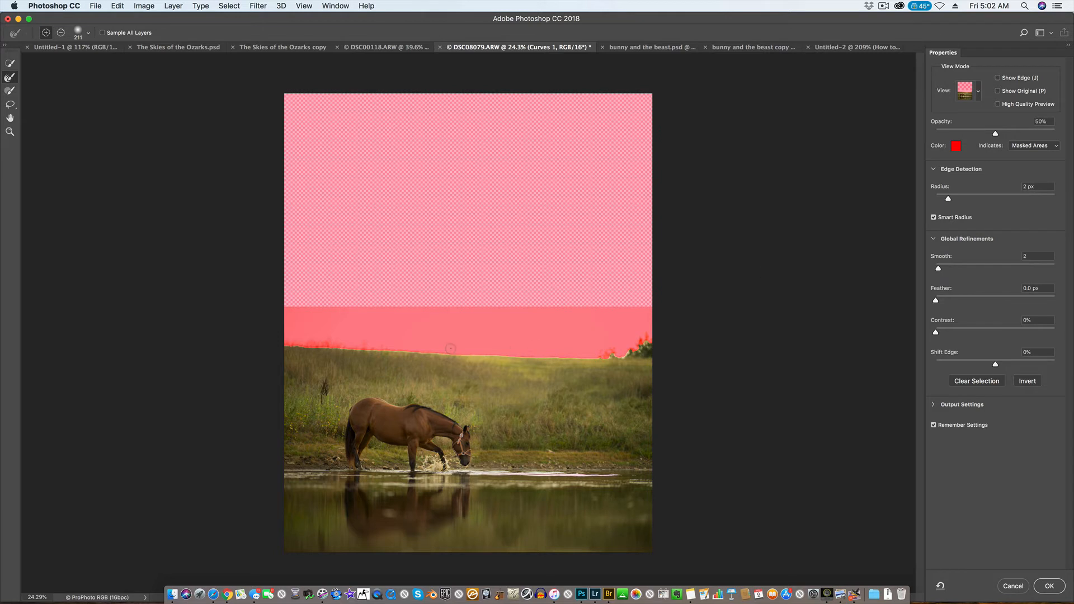
scroll(570, 388, "up", 5)
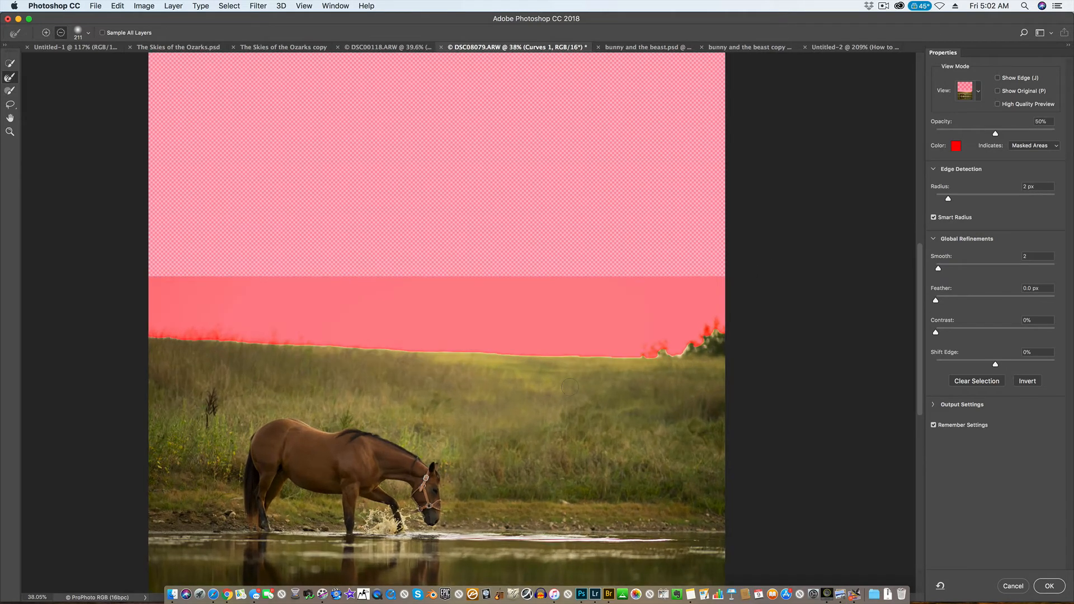
scroll(570, 387, "up", 2)
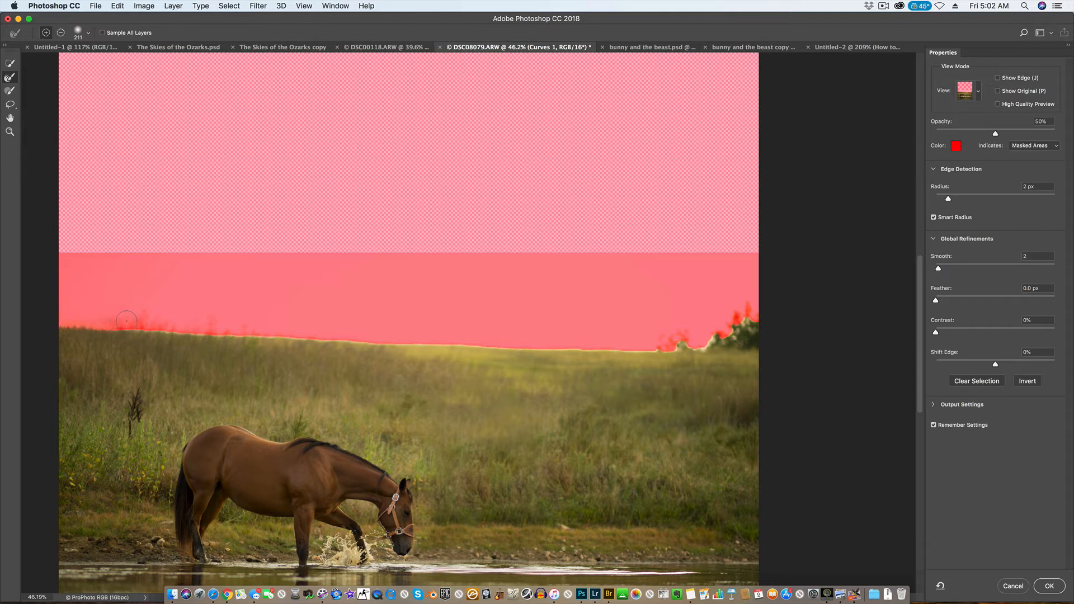
mouse_move(166, 322)
left_mouse_down()
mouse_move(630, 343)
mouse_move(698, 341)
mouse_move(713, 319)
mouse_move(722, 328)
mouse_move(745, 311)
left_mouse_up()
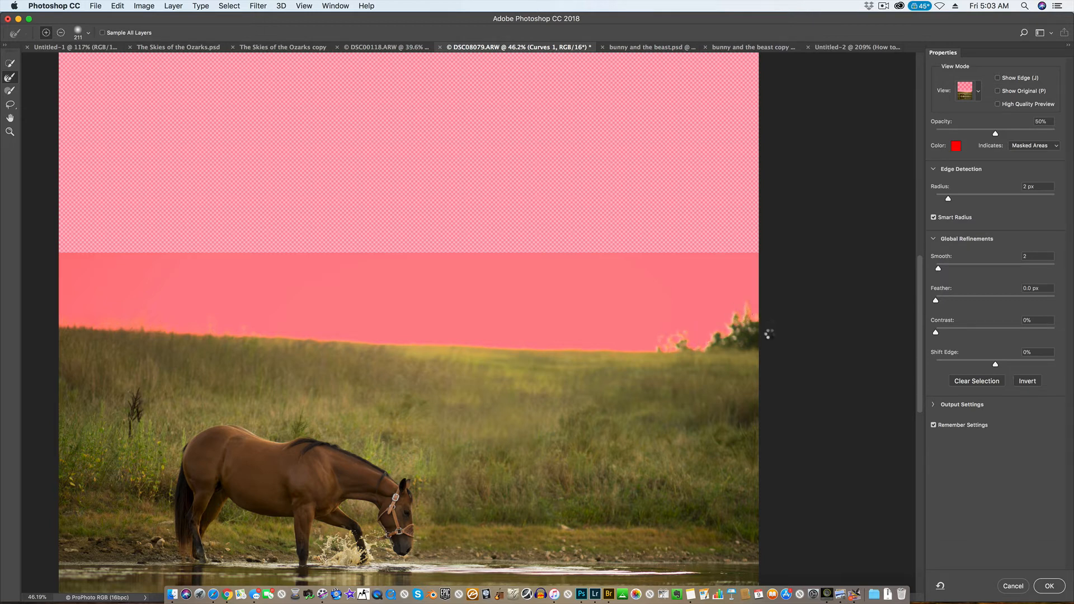
left_click(1050, 587)
Add a Curves adjustment layer above the horse photo, masked by the foreground selection.
scroll(550, 413, "down", 5)
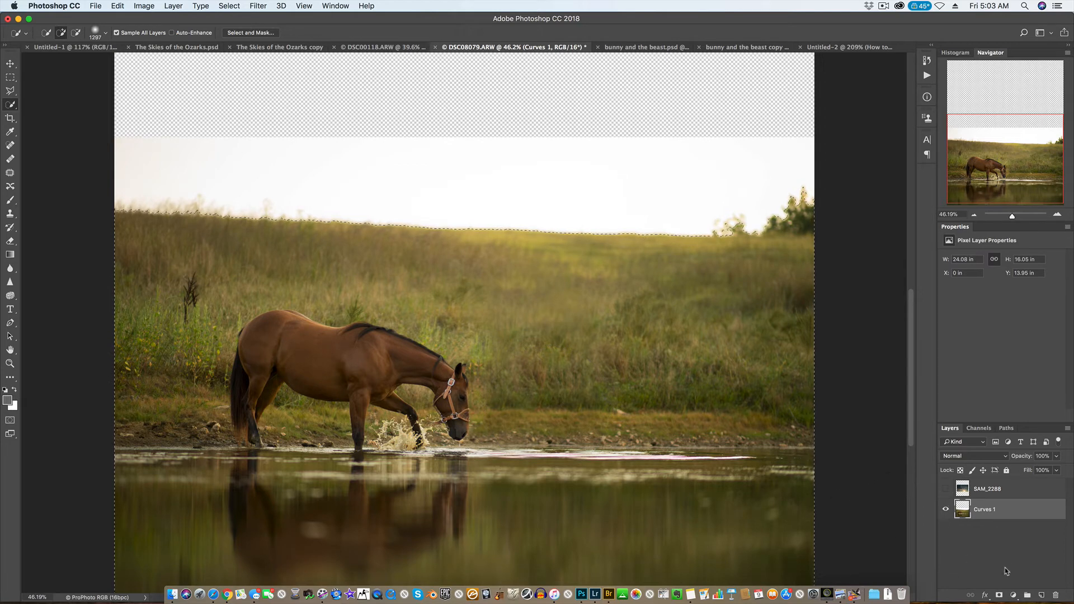
left_click(1014, 595)
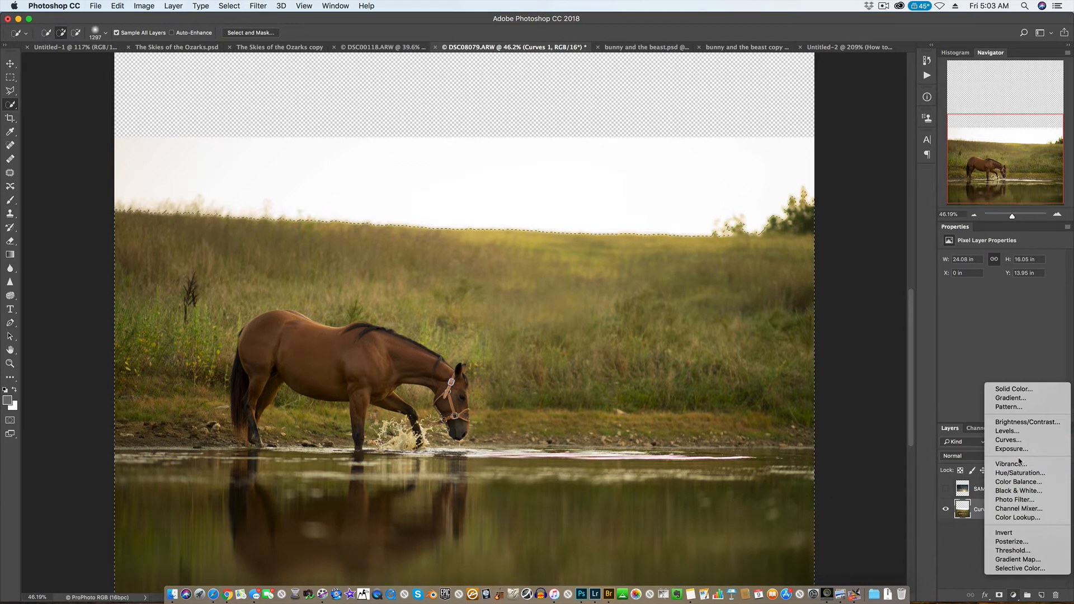
left_click(1024, 441)
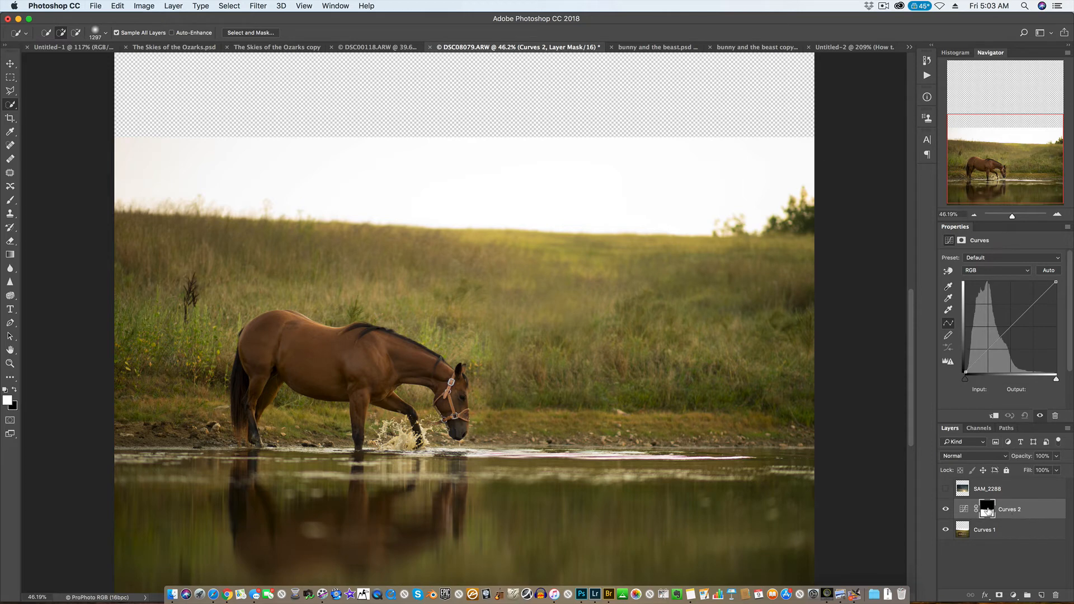
View the new Curves layer's mask on its own and invert it, then return to the normal image view.
left_click(990, 513, "alt")
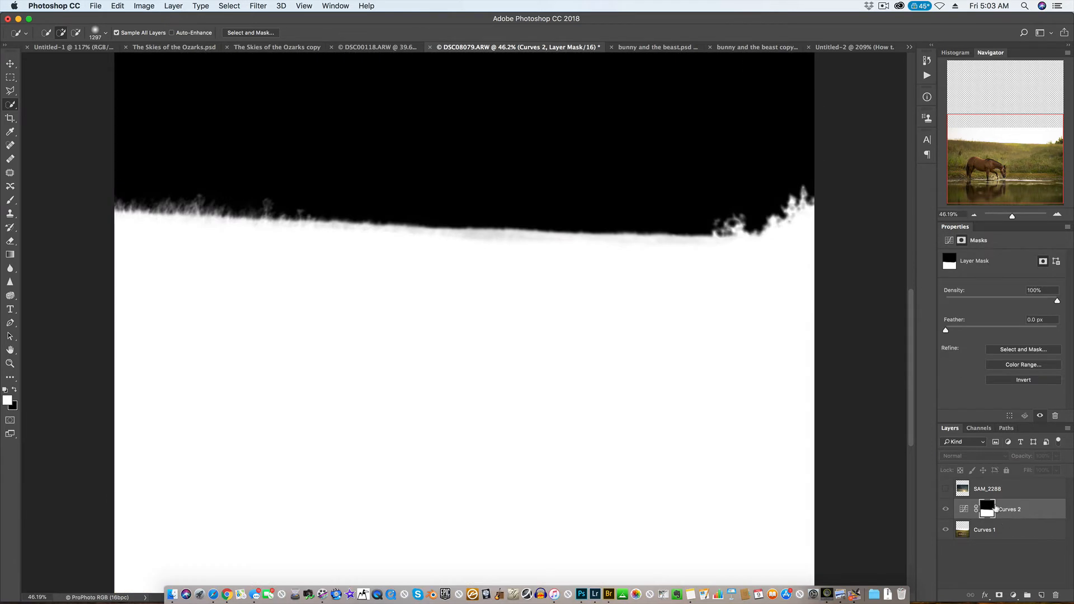
scroll(288, 246, "up", 5)
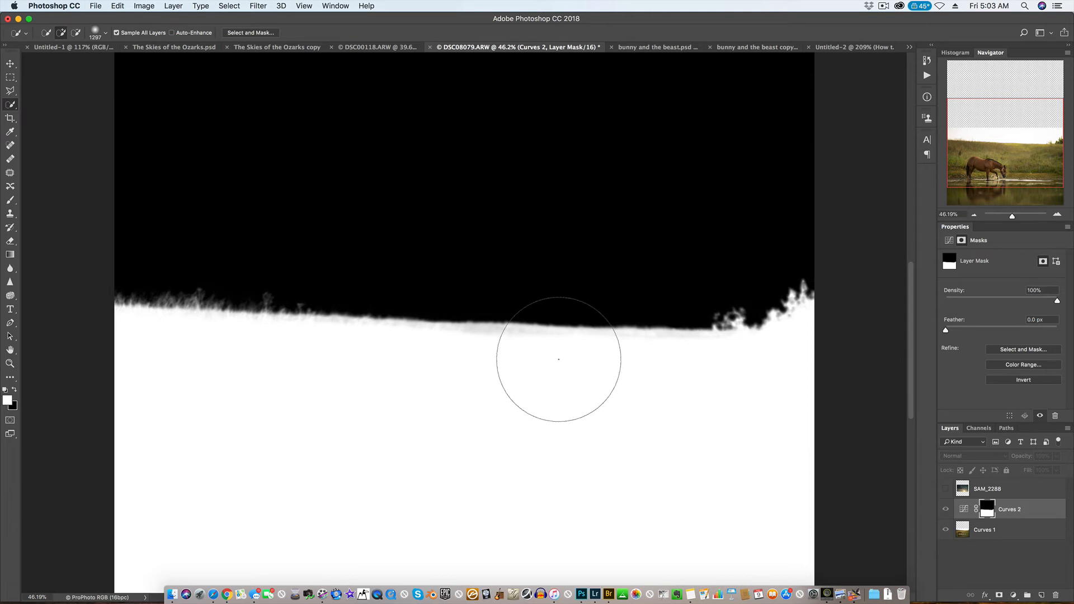
key("super+i")
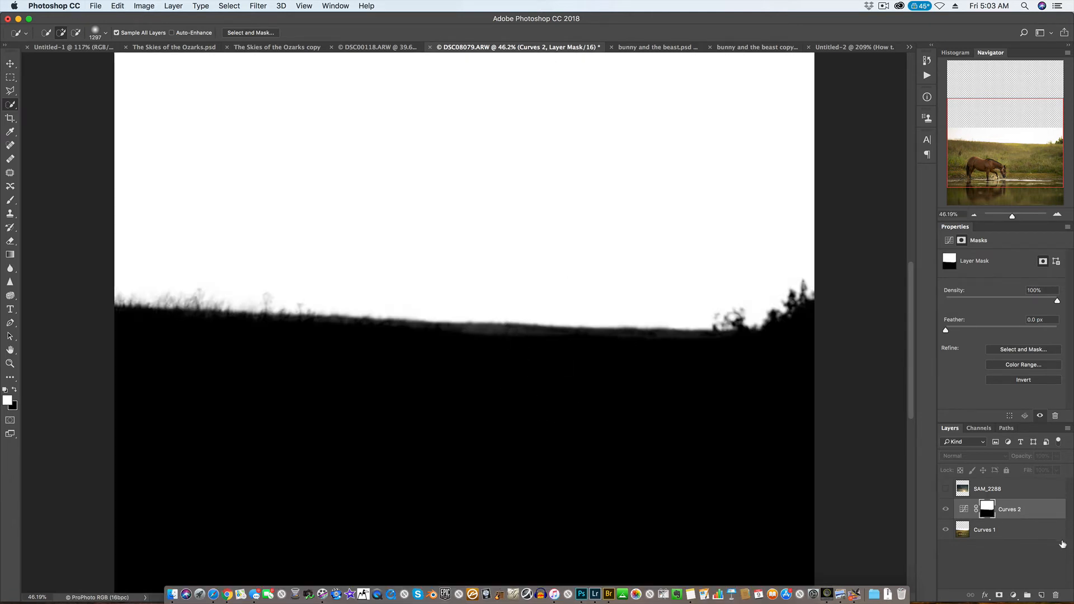
left_click(1035, 559)
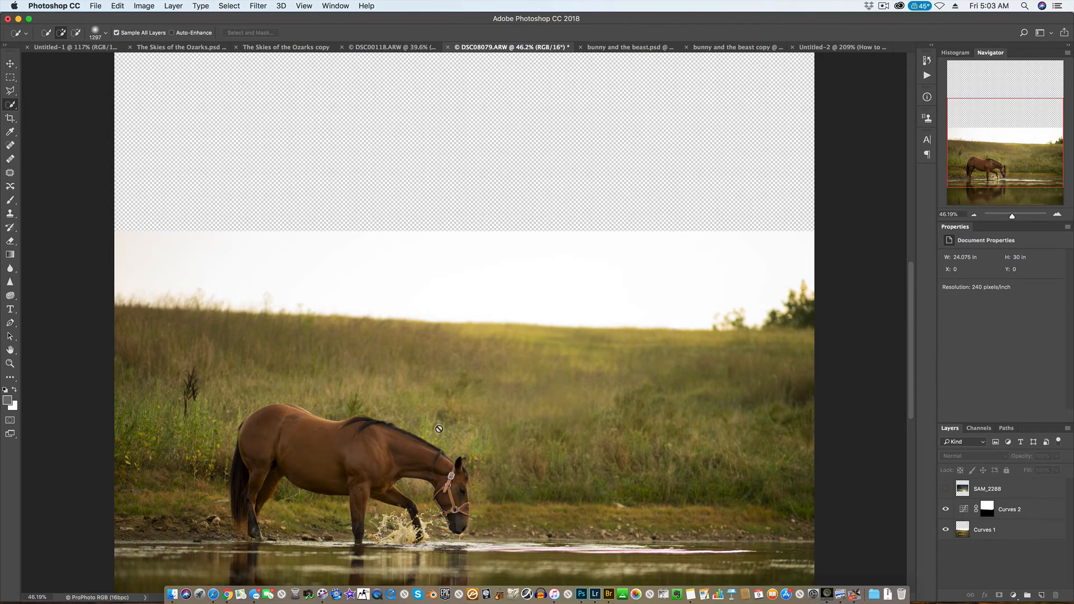
Show the SAM_2288 sky layer and move it into the canvas's upper-left corner.
scroll(397, 420, "down", 3)
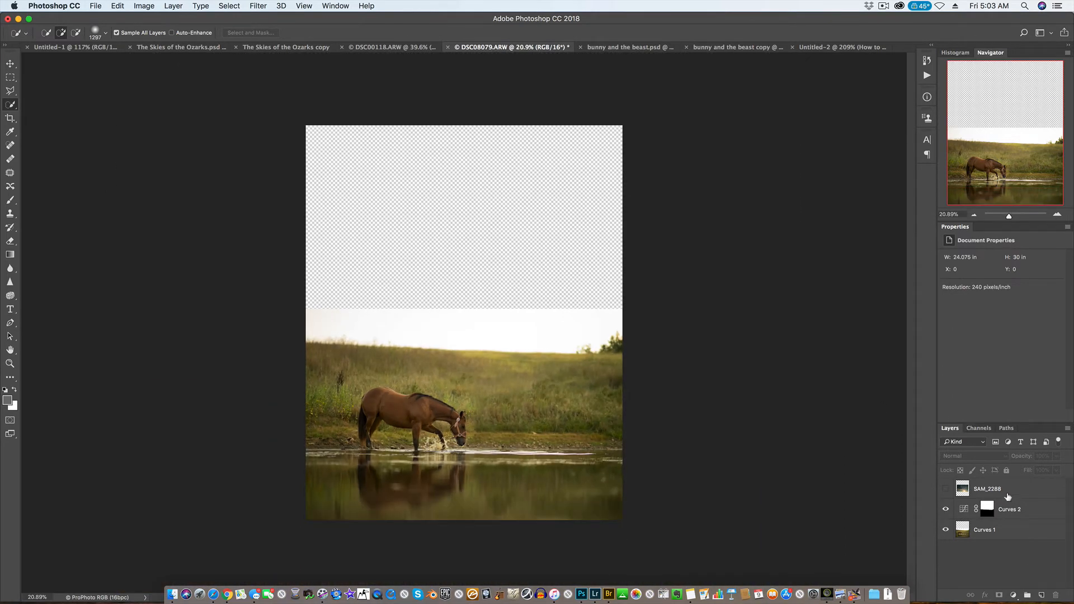
left_click(1007, 492)
left_click(946, 490)
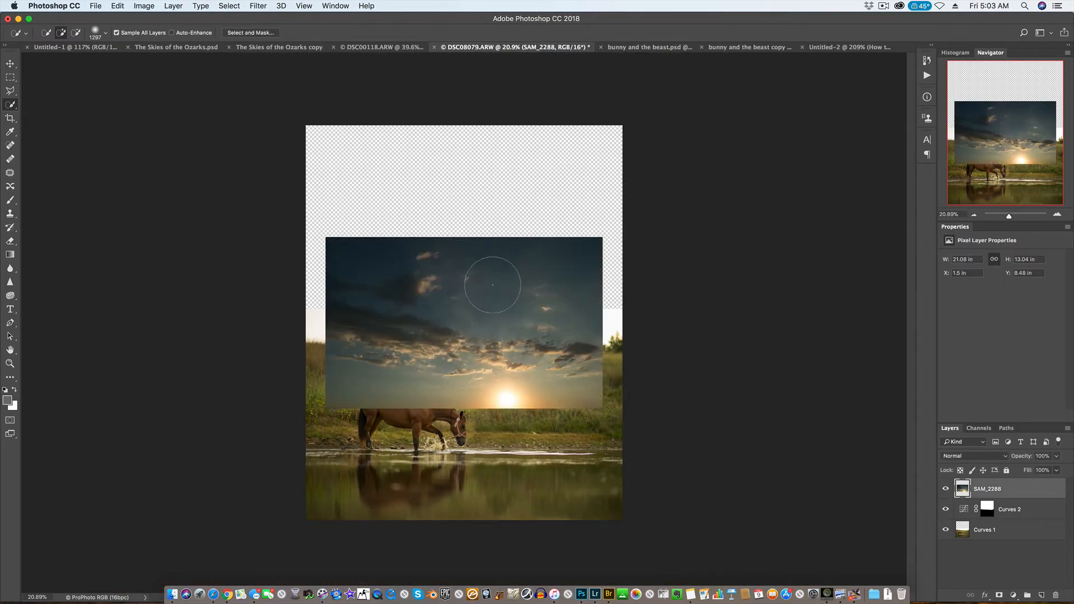
key("v")
mouse_move(513, 329)
left_mouse_down()
mouse_move(512, 260)
mouse_move(495, 219)
left_mouse_up()
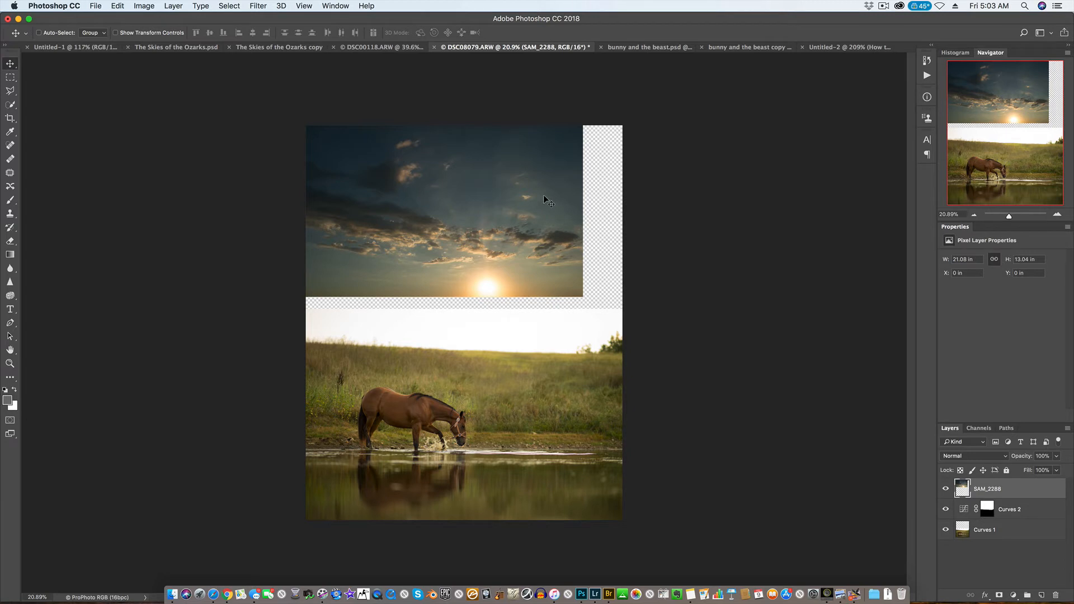
Stretch the SAM_2288 sky to about 25.6 by 18.19 in, reaching the horizon and past the canvas's other edges, and copy the Curves 2 mask onto it.
key("super+t")
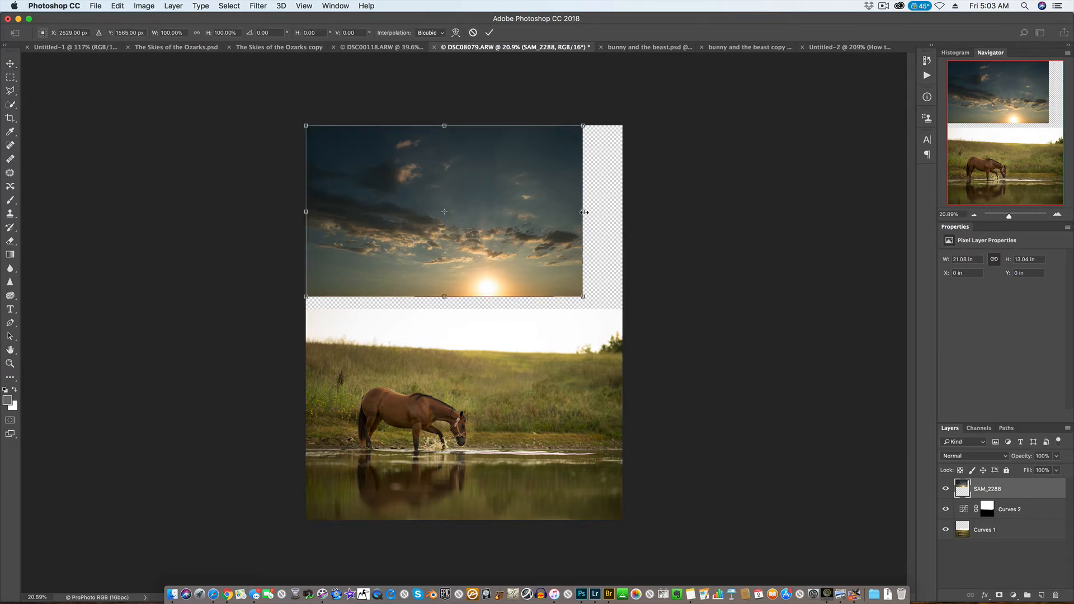
left_click_drag(584, 212, 623, 212)
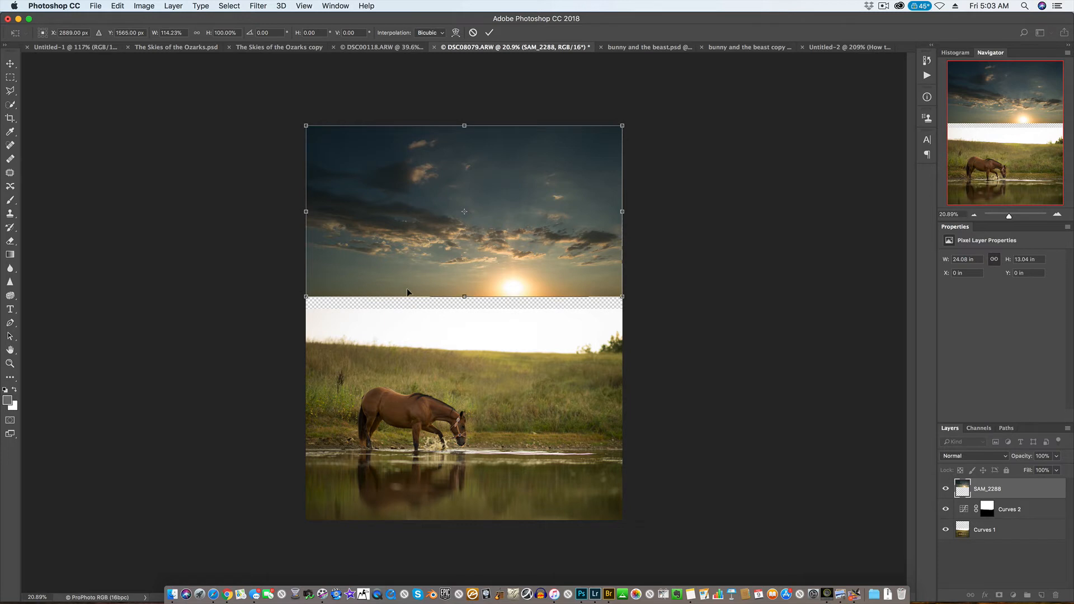
left_click_drag(466, 298, 466, 356)
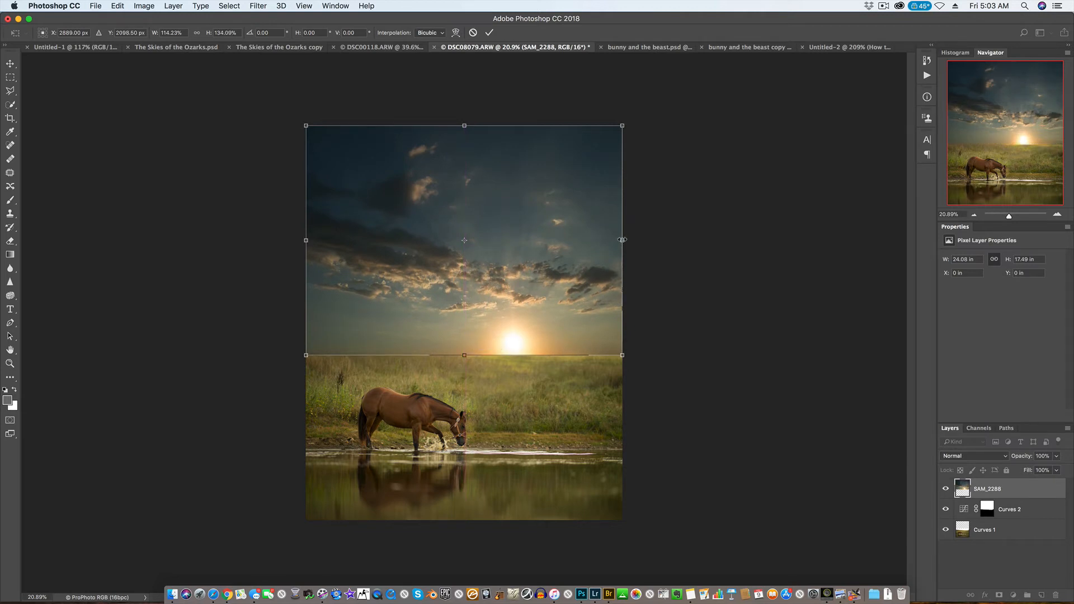
left_click_drag(623, 240, 632, 240)
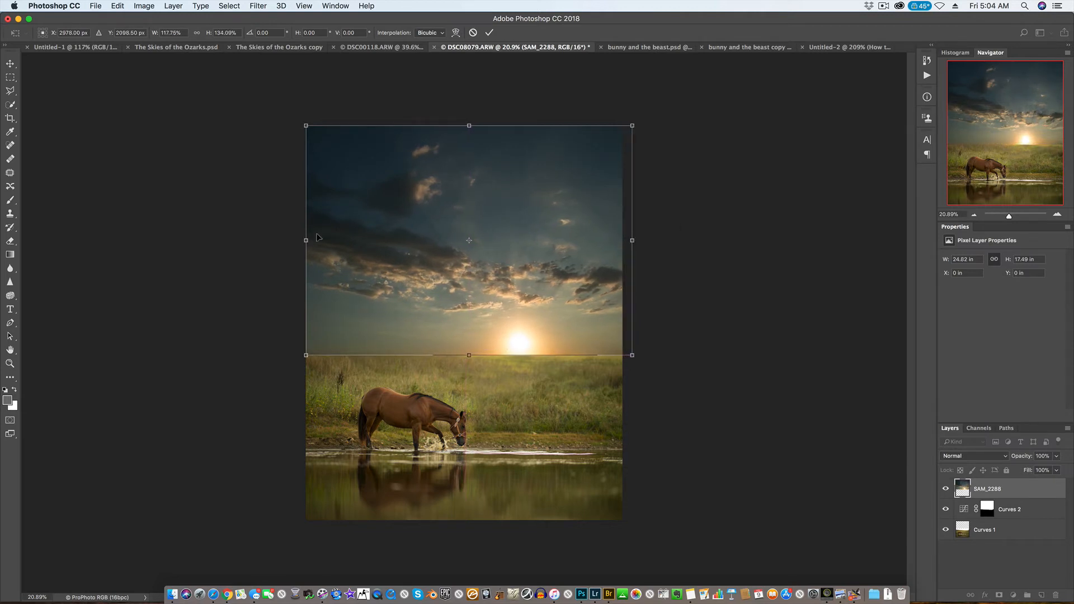
left_click_drag(307, 239, 298, 240)
left_click_drag(466, 127, 469, 118)
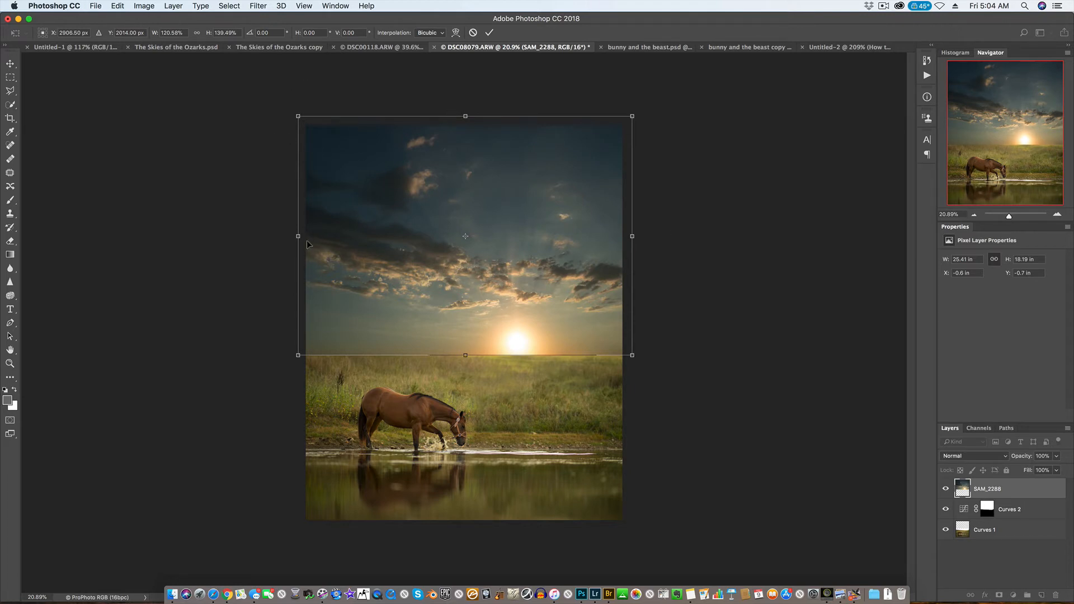
left_click_drag(298, 235, 296, 235)
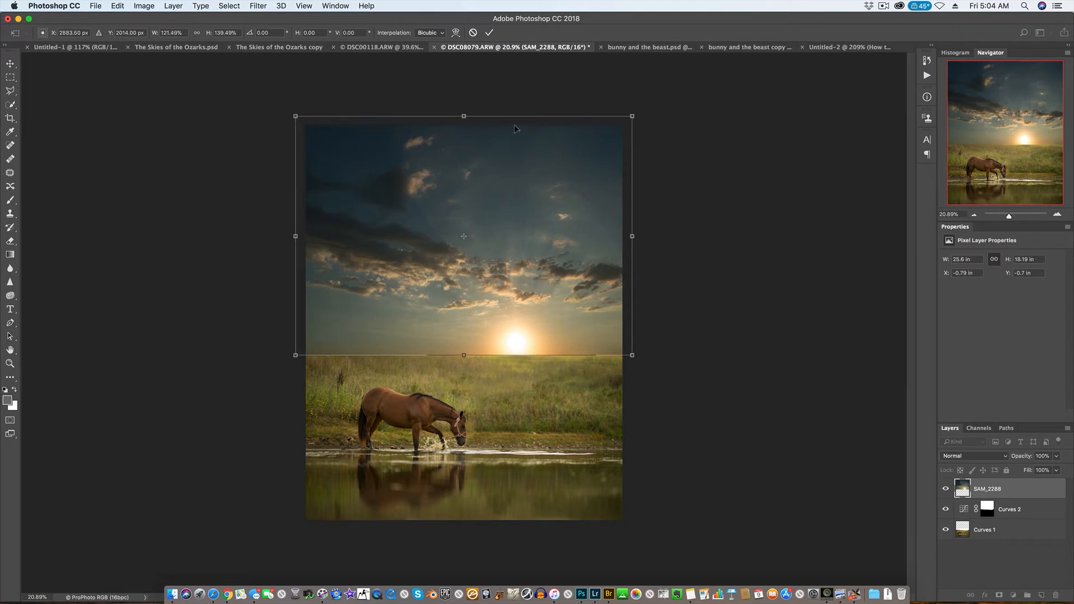
key("Return")
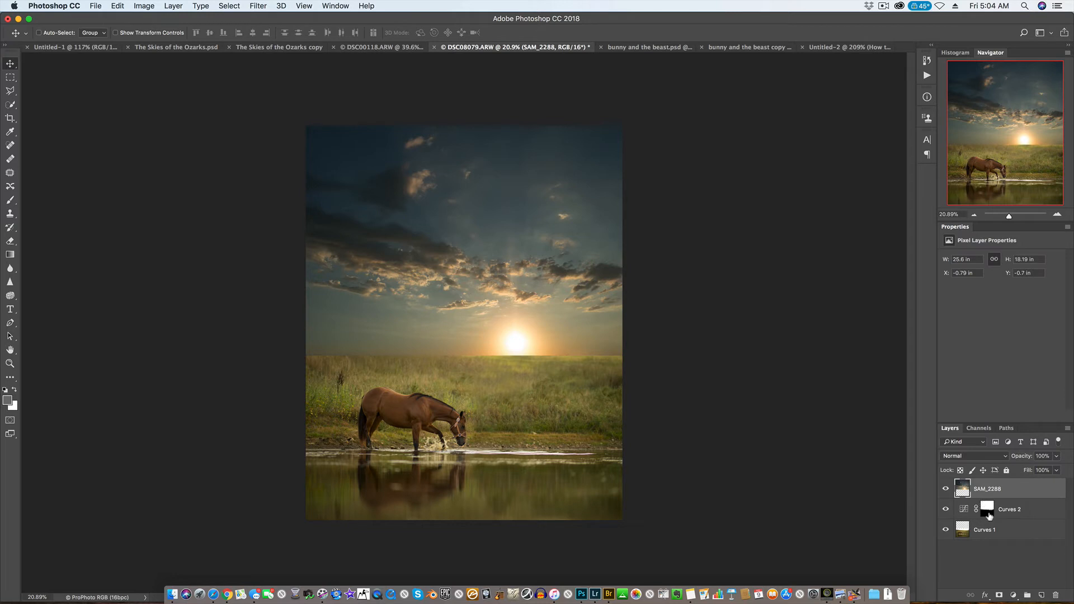
left_click_drag(989, 513, 988, 500)
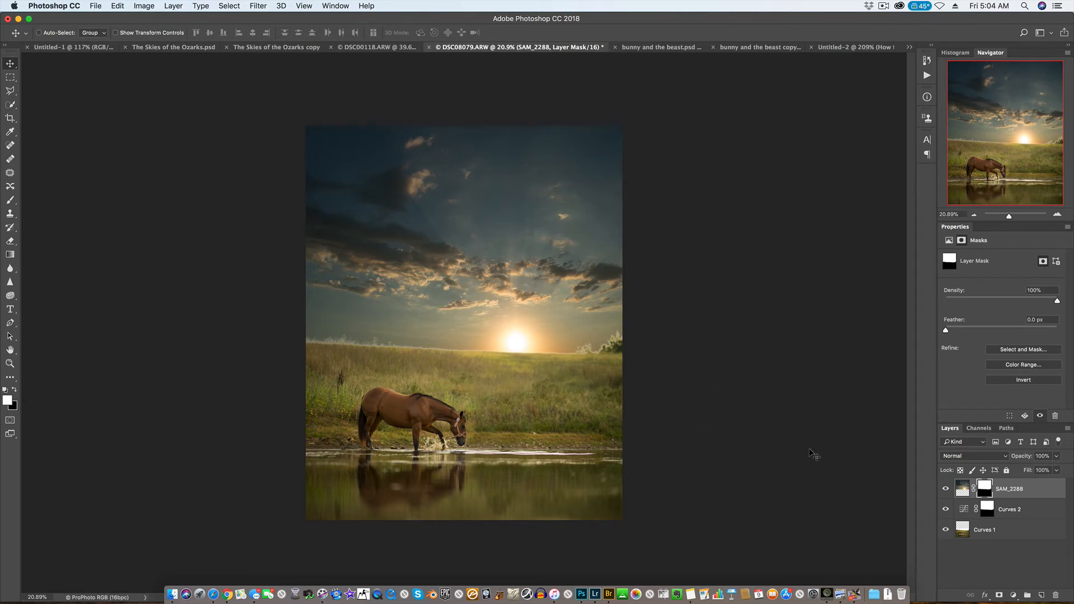
Apply the Camera Raw Filter to the sky image with Exposure +1.30, Contrast +6, Highlights -23, Blacks -25, Clarity +29 and Vibrance +15.
left_click(963, 490)
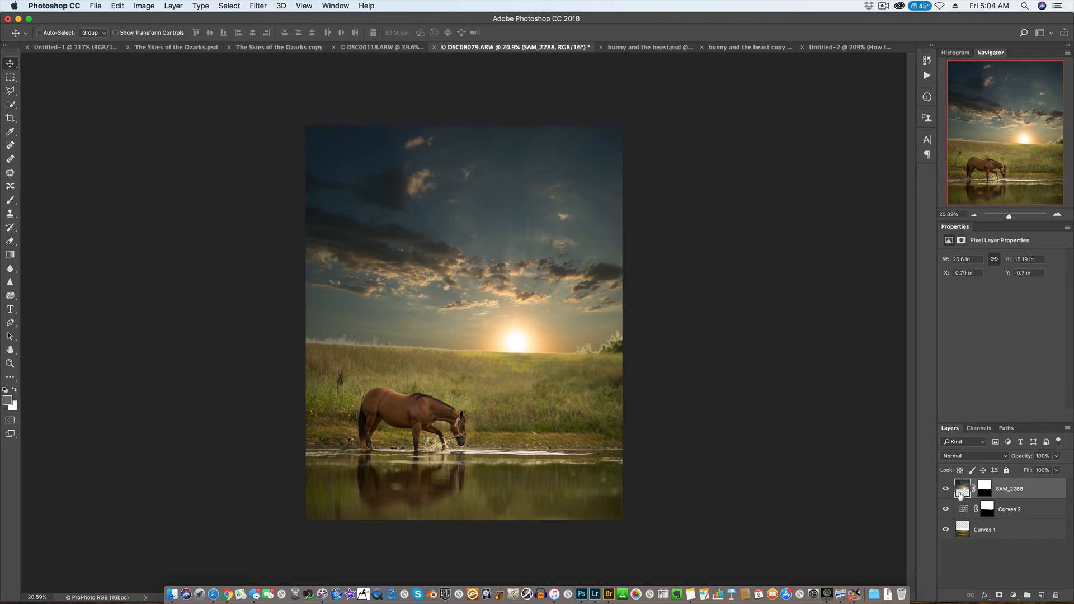
left_click(246, 8)
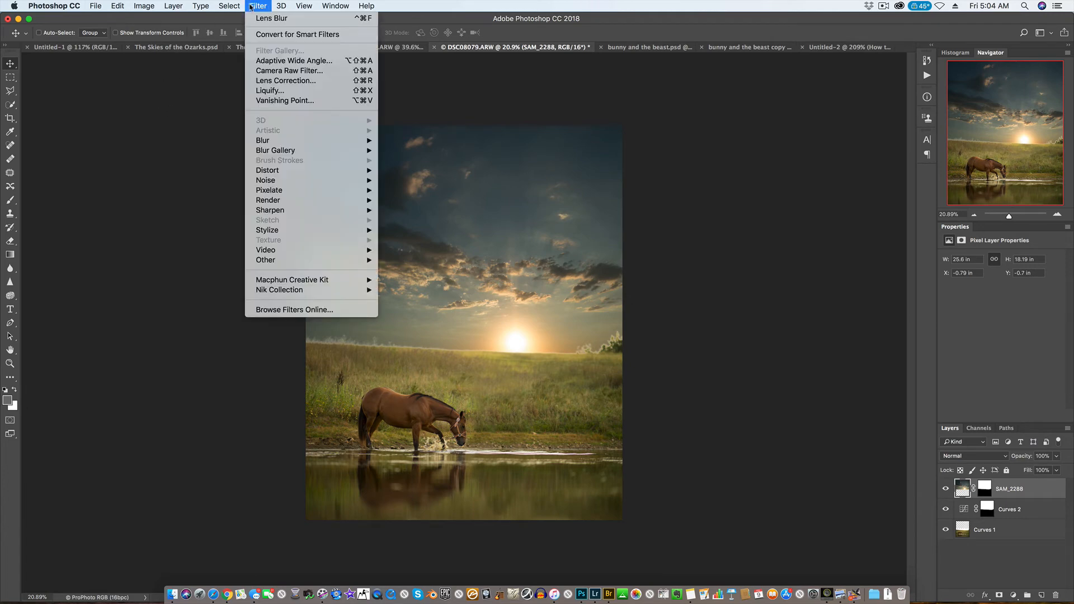
left_click(337, 70)
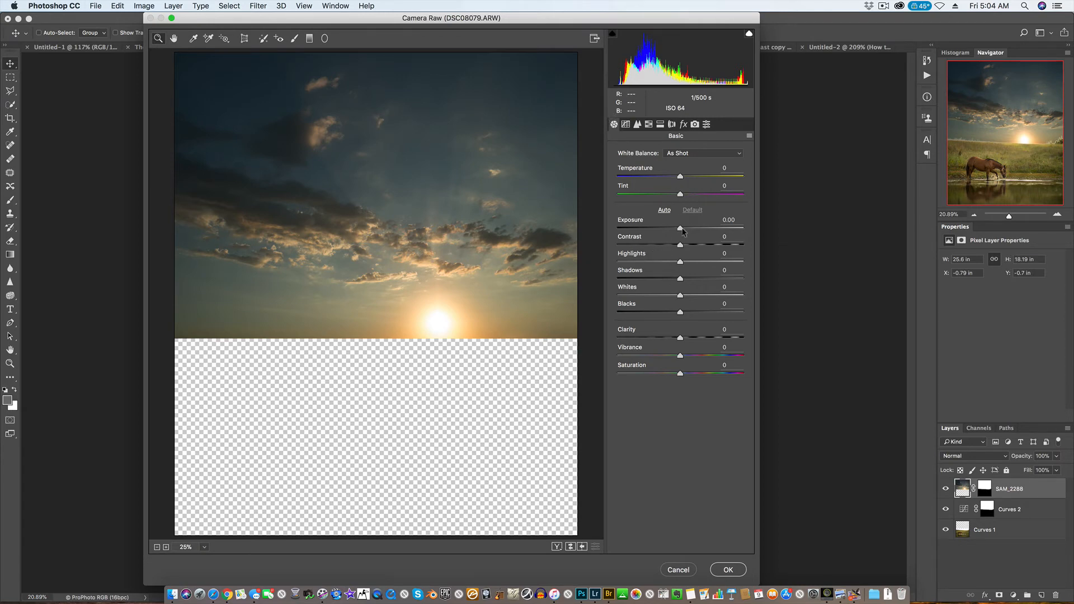
left_click_drag(683, 231, 665, 266)
left_click_drag(681, 313, 690, 358)
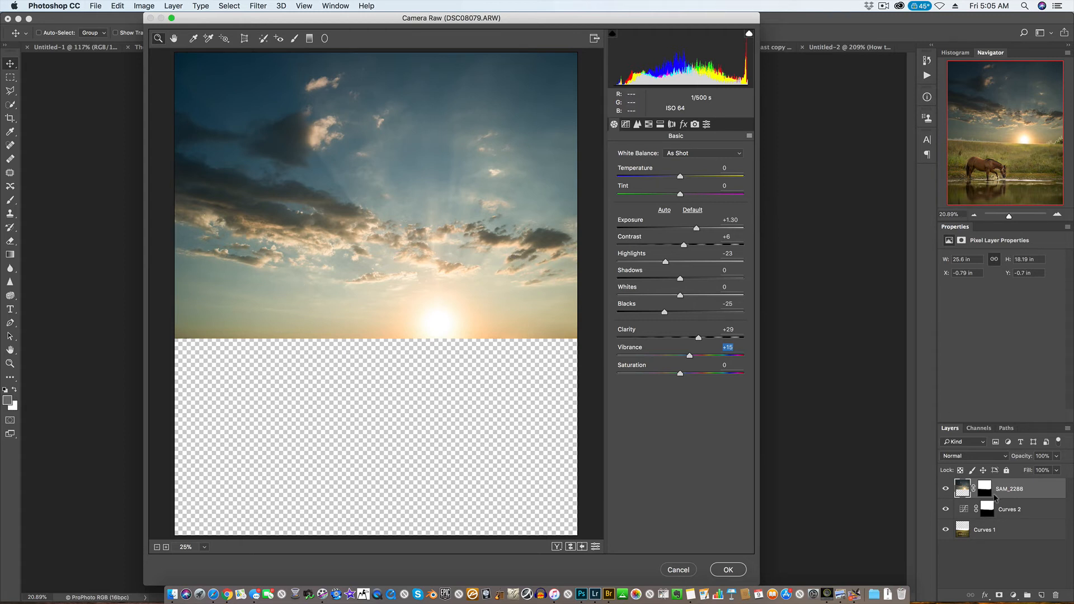
left_click(728, 571)
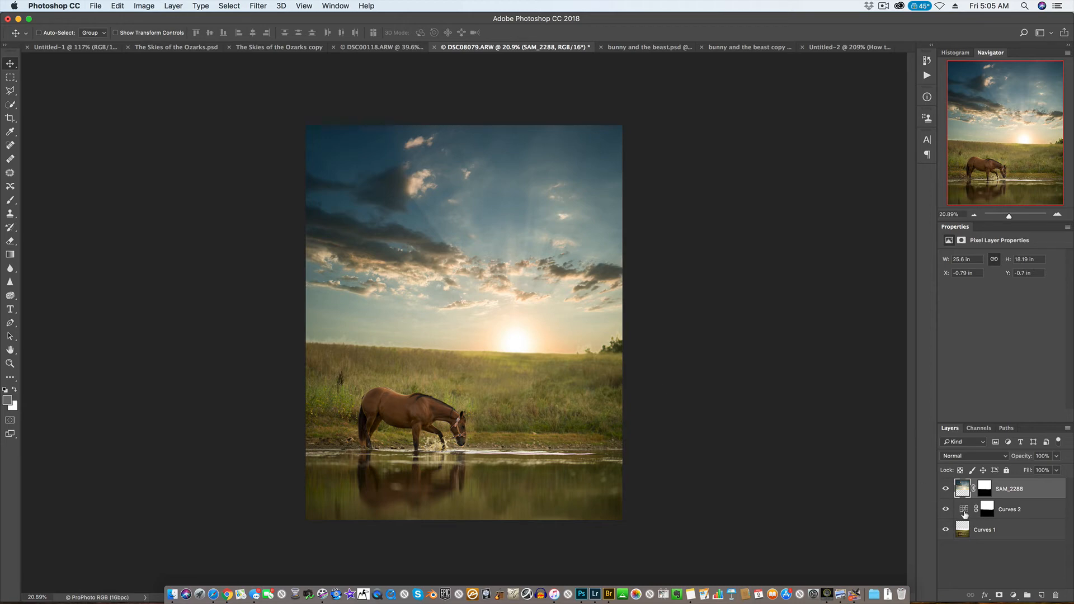
Brush black on the sky layer's mask along the whole grass horizon and the trees to blend the sky's lower edge.
left_click(995, 494)
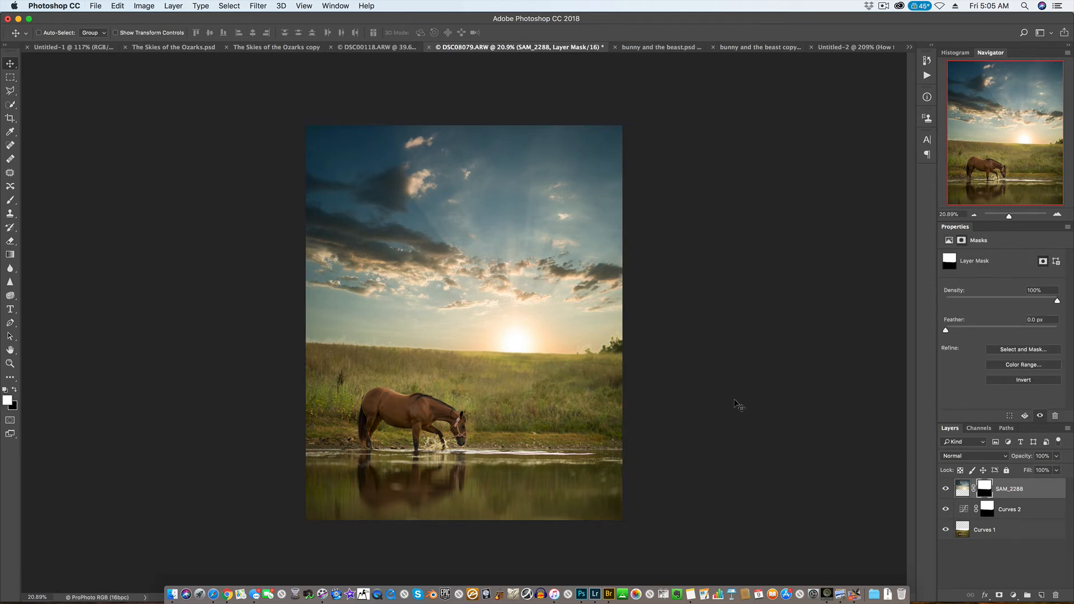
scroll(560, 372, "up", 3)
scroll(560, 372, "up", 3)
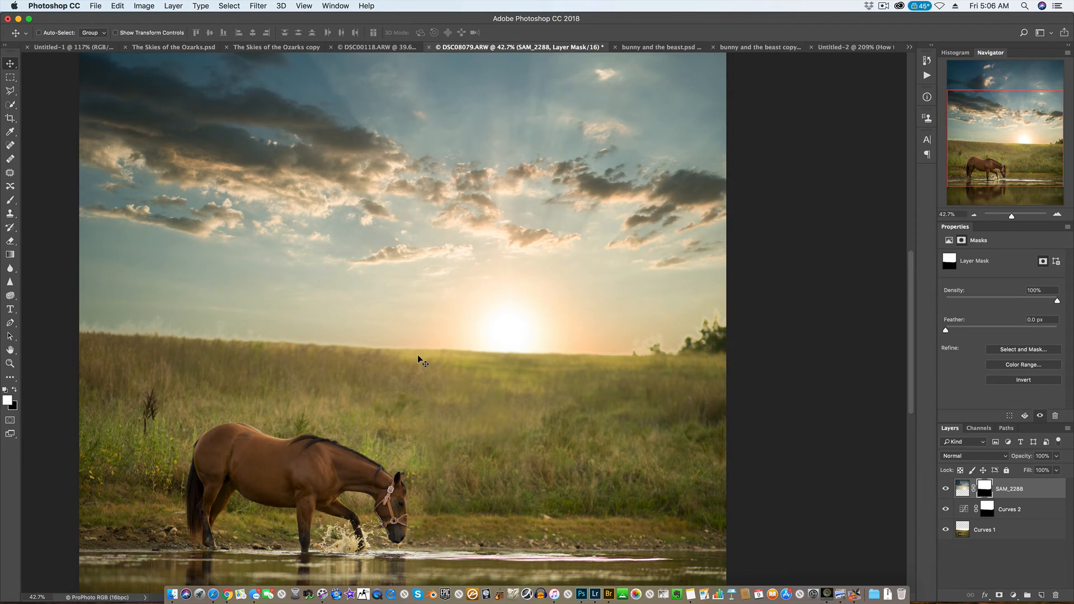
key("b")
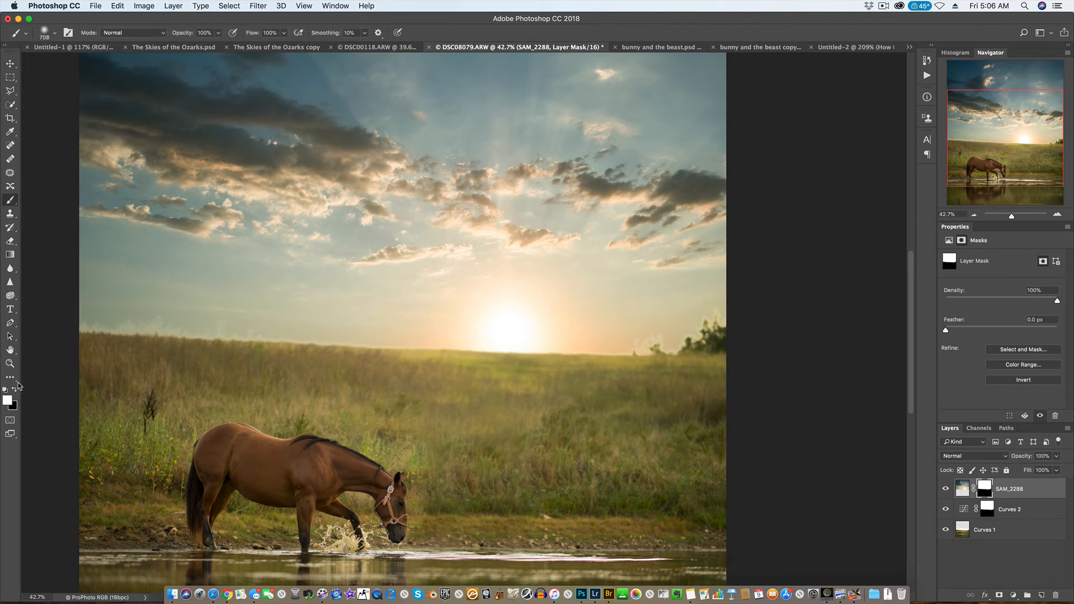
key("x")
mouse_move(104, 346)
left_mouse_down()
mouse_move(119, 347)
mouse_move(66, 355)
left_mouse_up()
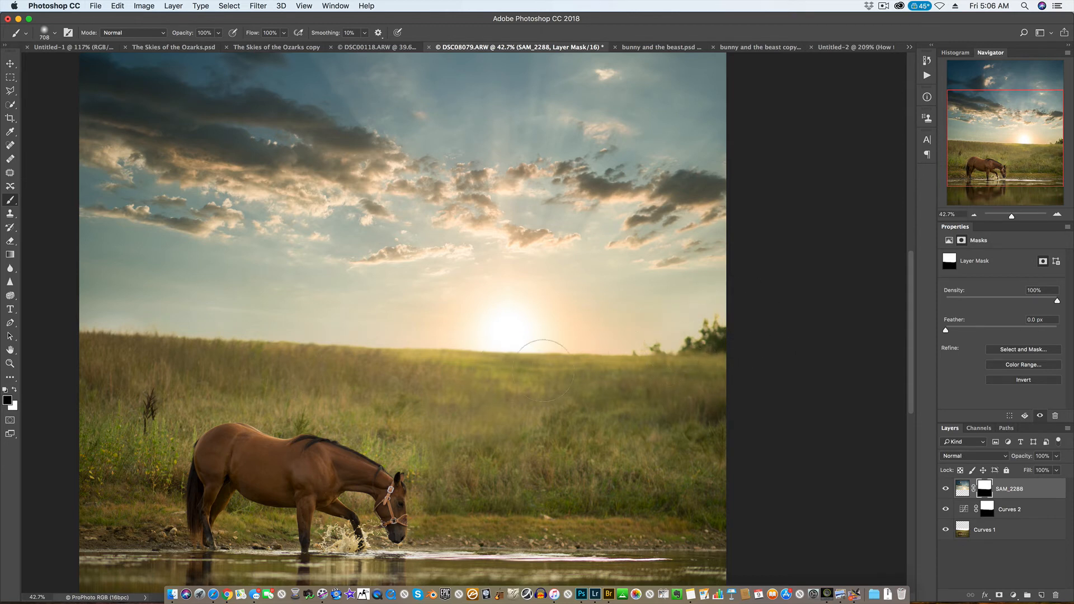
mouse_move(148, 336)
left_mouse_down()
mouse_move(319, 341)
mouse_move(443, 330)
mouse_move(510, 349)
mouse_move(645, 349)
mouse_move(825, 314)
left_mouse_up()
View the sky layer's mask on its own to check the horizon edge, and return to the normal image view.
left_click(985, 492, "alt")
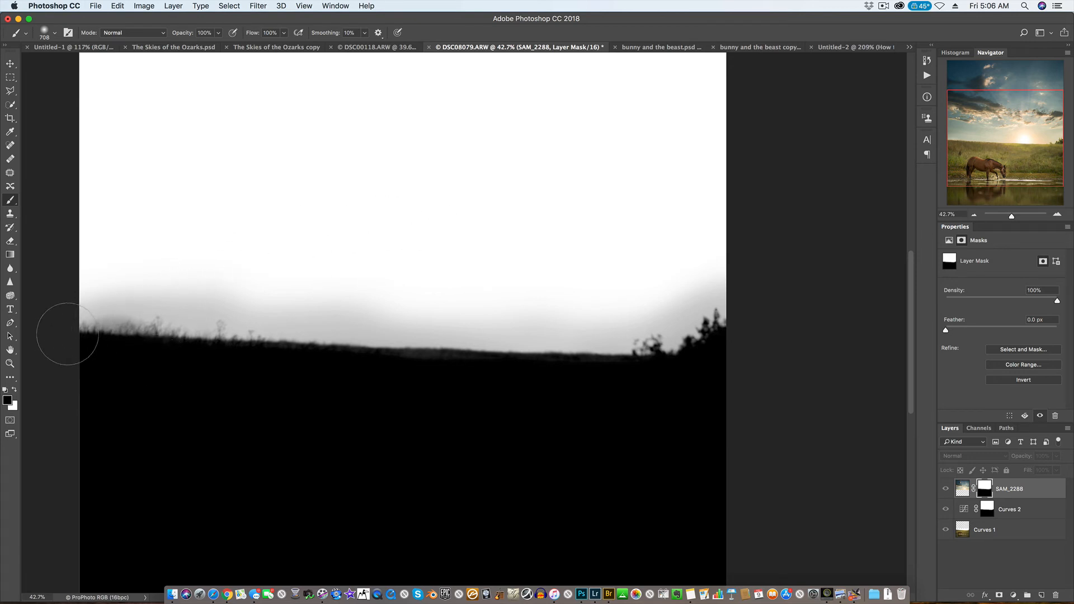
mouse_move(119, 335)
left_mouse_down()
mouse_move(265, 329)
mouse_move(461, 346)
mouse_move(651, 336)
mouse_move(729, 317)
left_mouse_up()
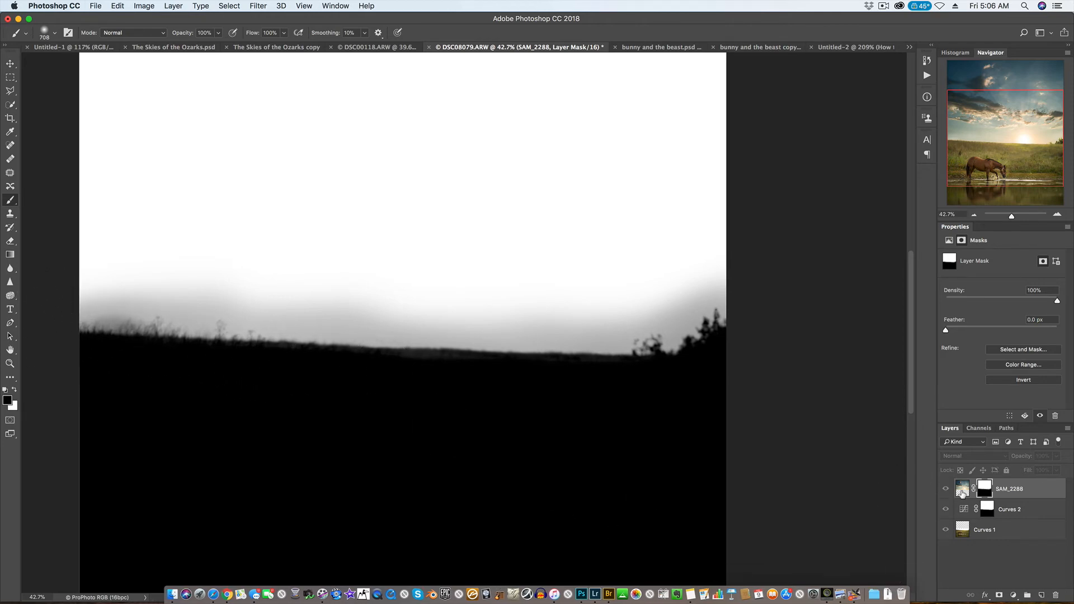
left_click(963, 490)
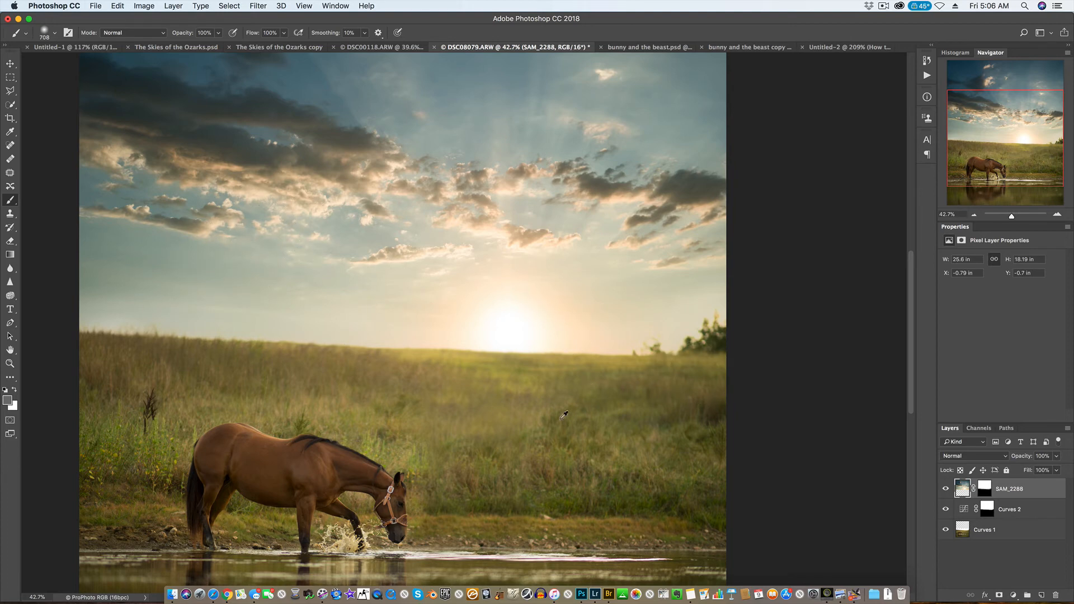
Hide the SAM_2288 sky layer and show it again to compare the photo without and with the sky.
scroll(553, 403, "down", 3)
scroll(554, 402, "down", 2)
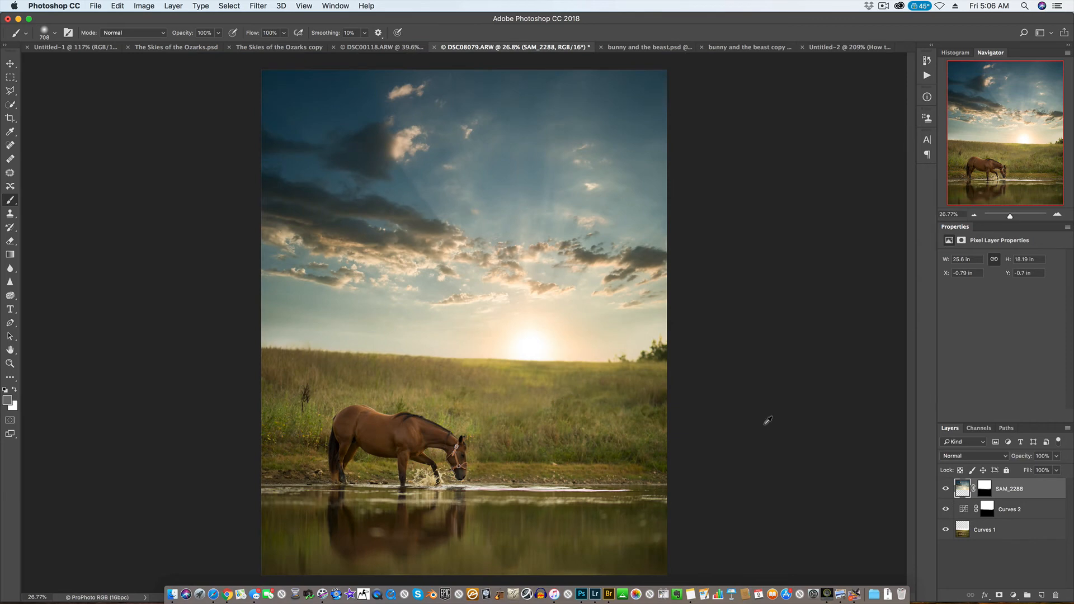
left_click(946, 489)
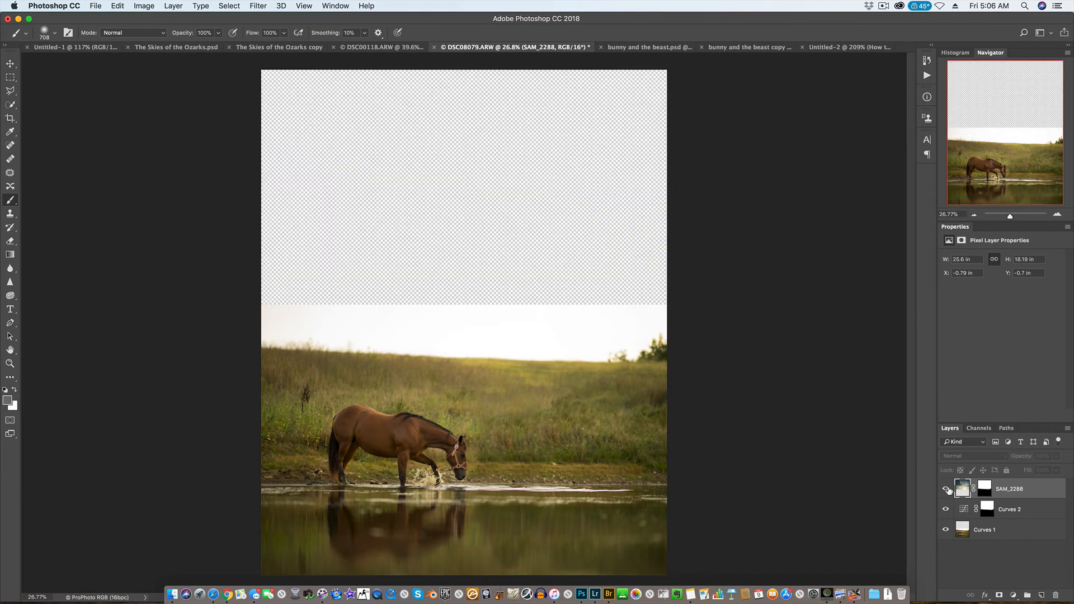
left_click(946, 489)
scroll(503, 320, "down", 2)
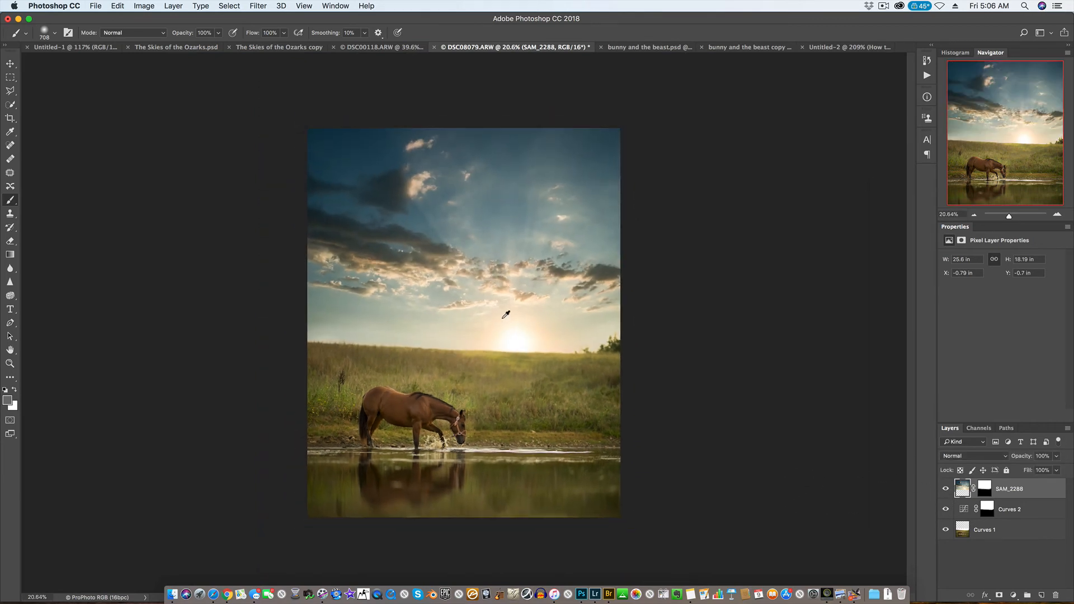
Examine the composite up close and as a whole, checking the water, horse, grass horizon, sun and clouds.
scroll(506, 311, "up", 2)
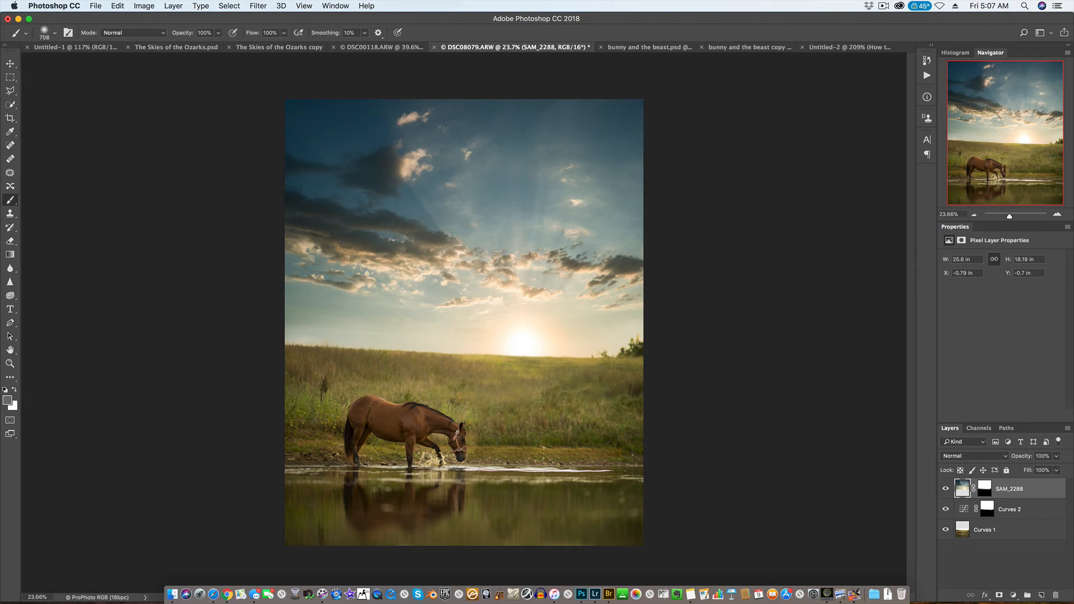
key("super+0")
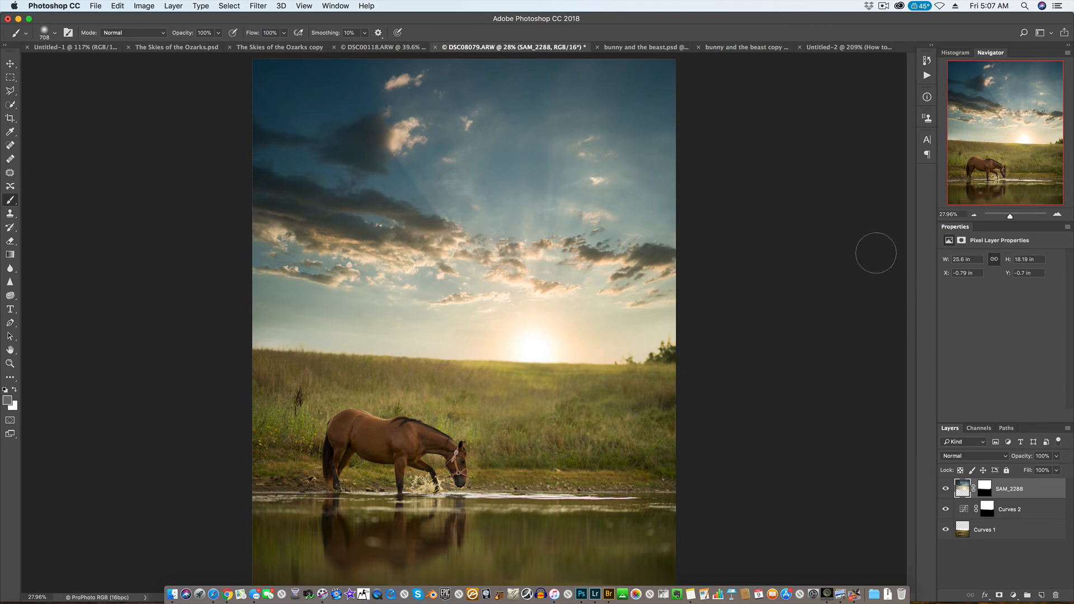
scroll(745, 389, "up", 5)
scroll(708, 424, "down", 10)
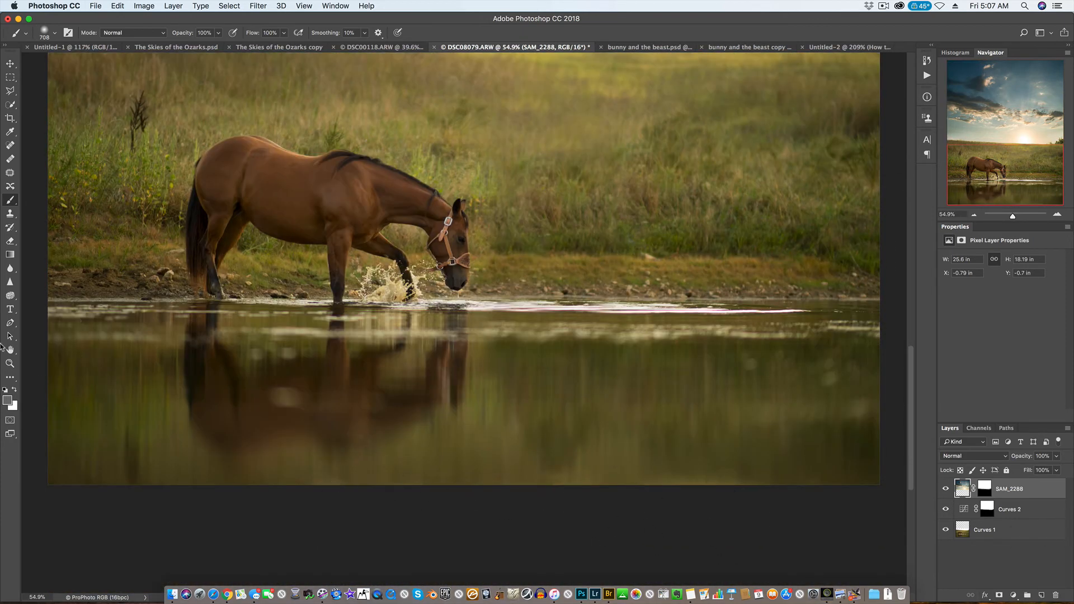
scroll(727, 461, "up", 3)
scroll(727, 461, "up", 3)
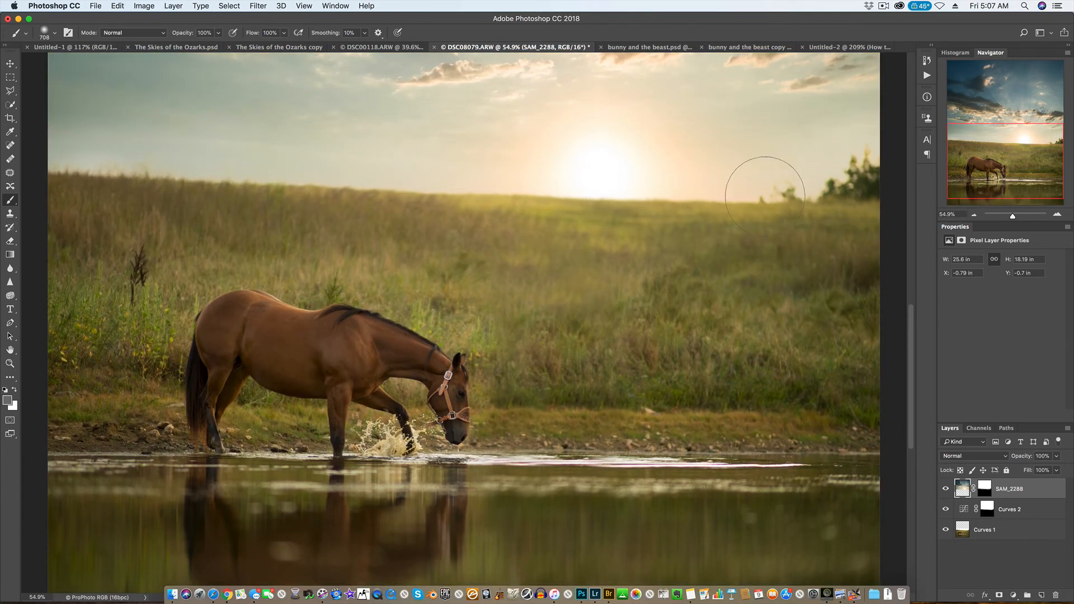
scroll(682, 240, "up", 3)
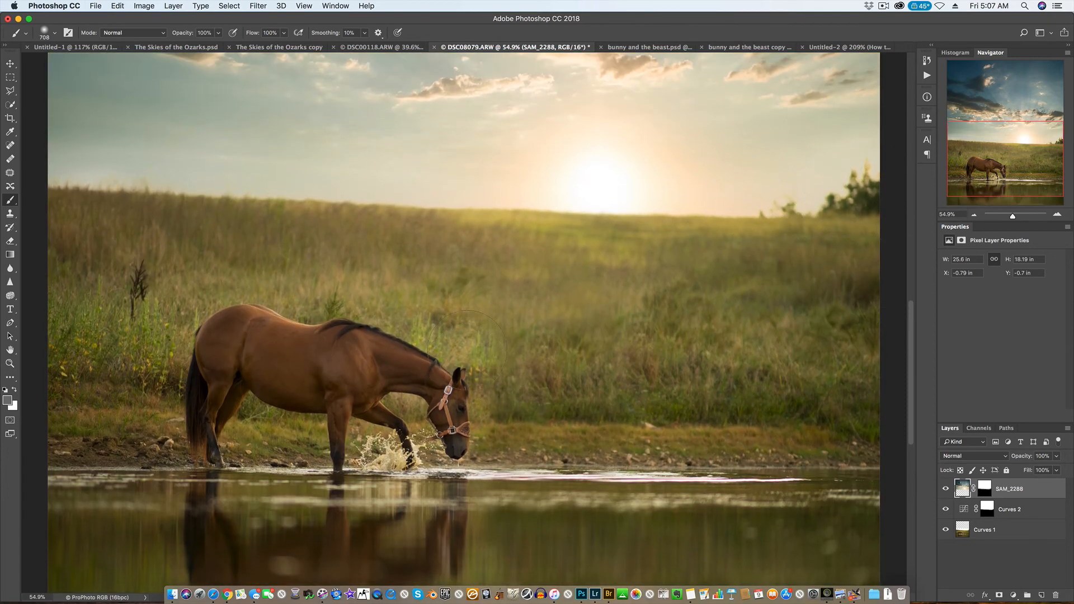
scroll(602, 180, "up", 7)
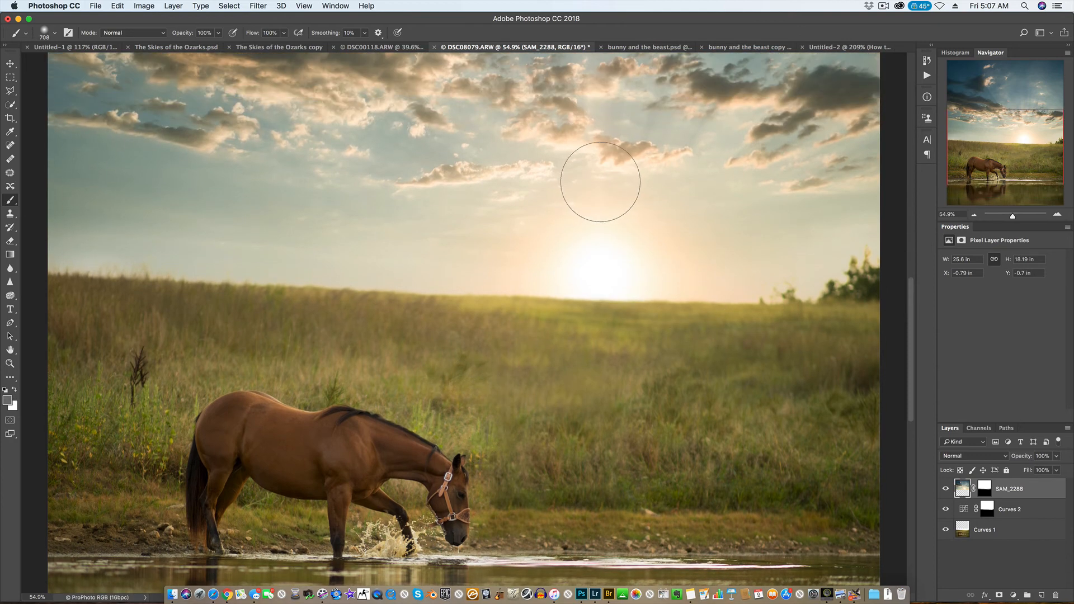
scroll(596, 180, "up", 2)
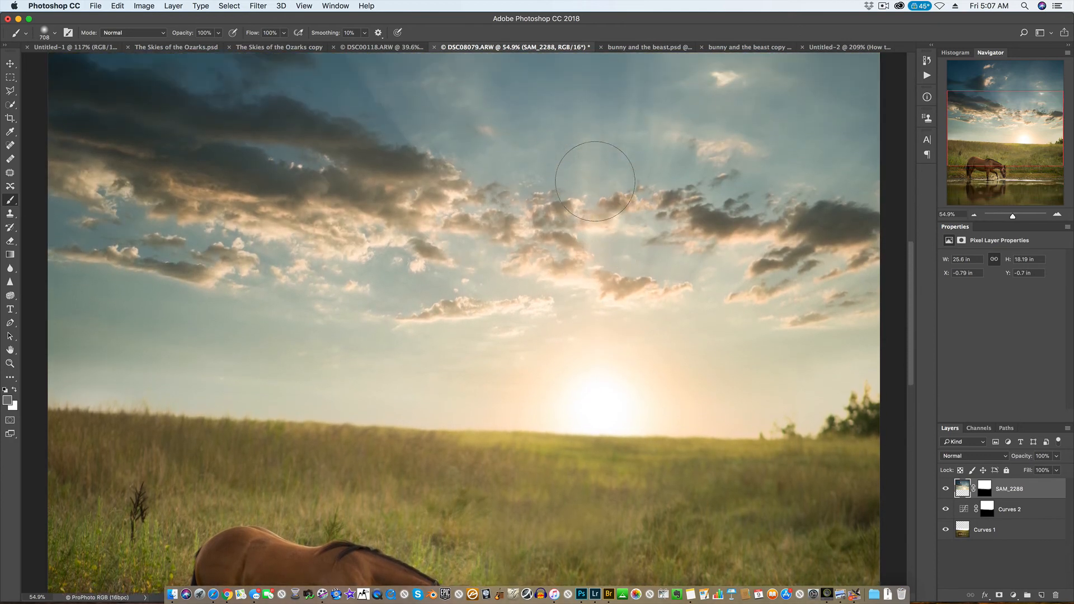
scroll(559, 232, "down", 6)
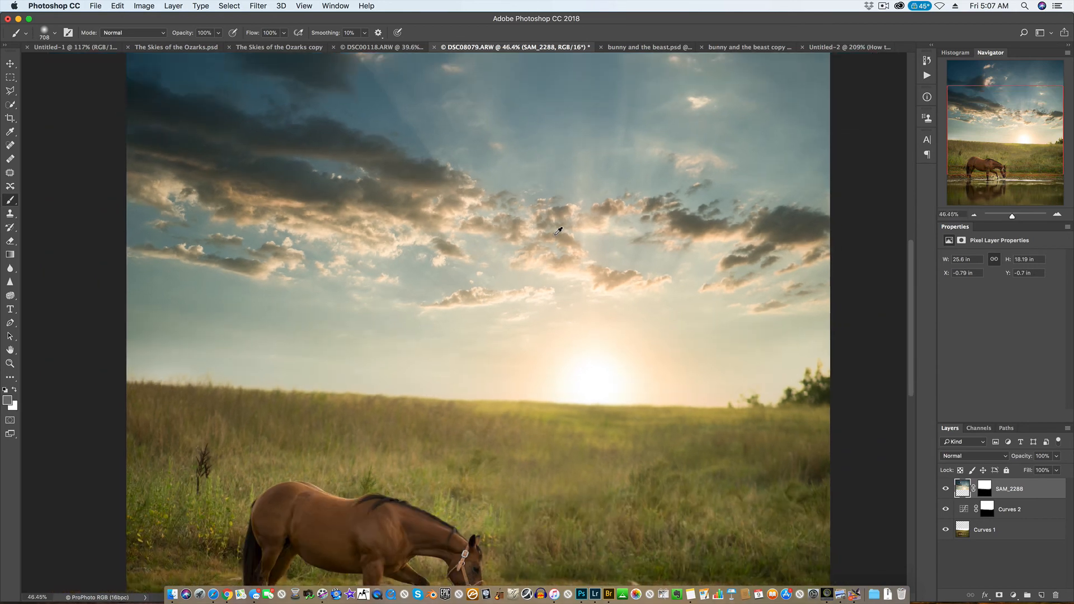
scroll(674, 317, "down", 1)
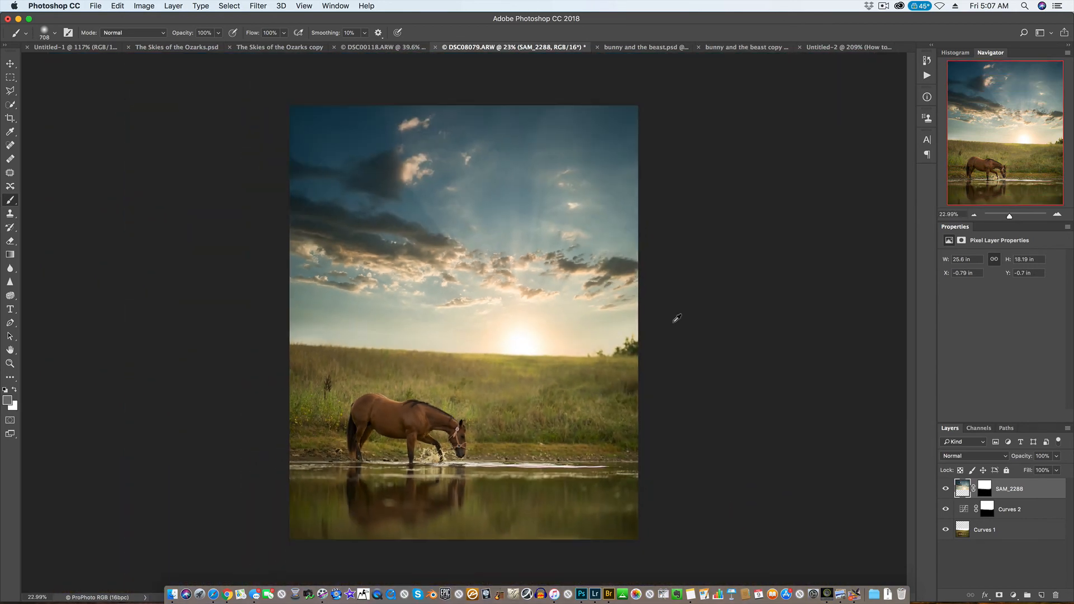
scroll(687, 348, "up", 3)
scroll(811, 384, "up", 2)
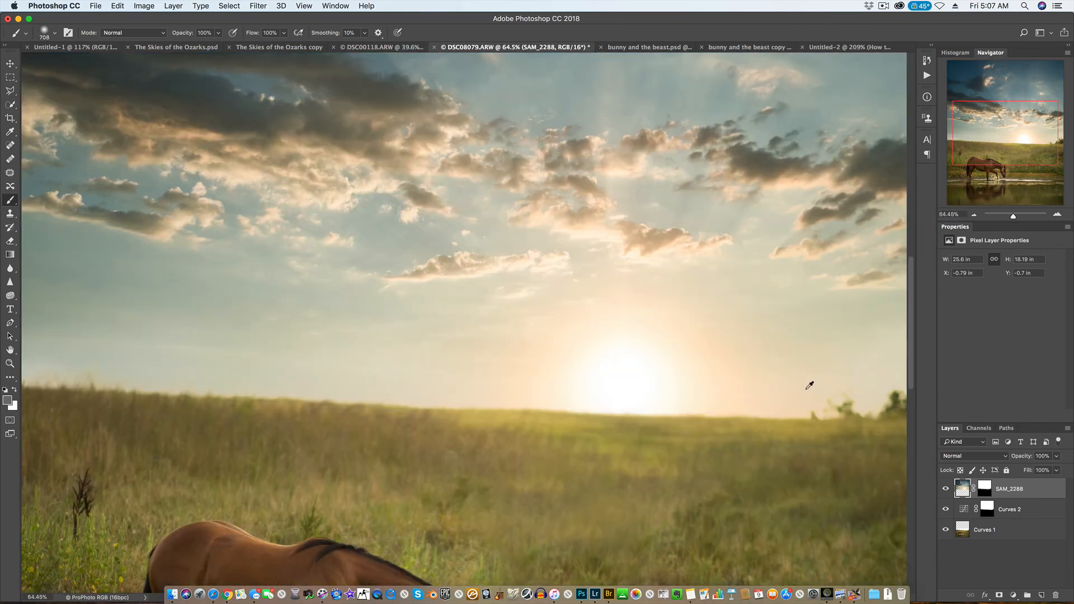
scroll(815, 395, "up", 2)
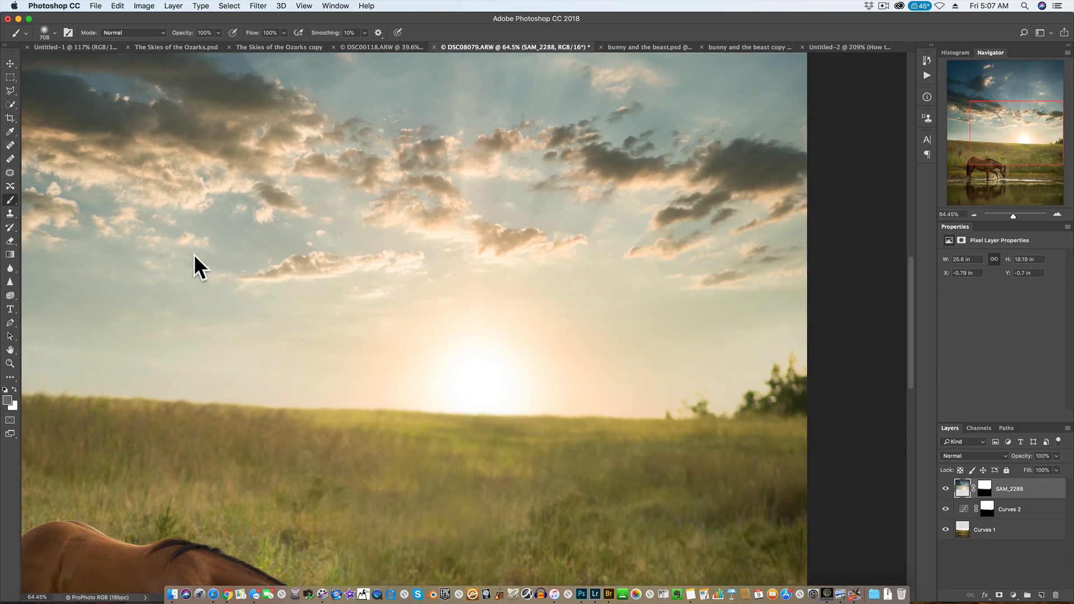
scroll(163, 204, "down", 5)
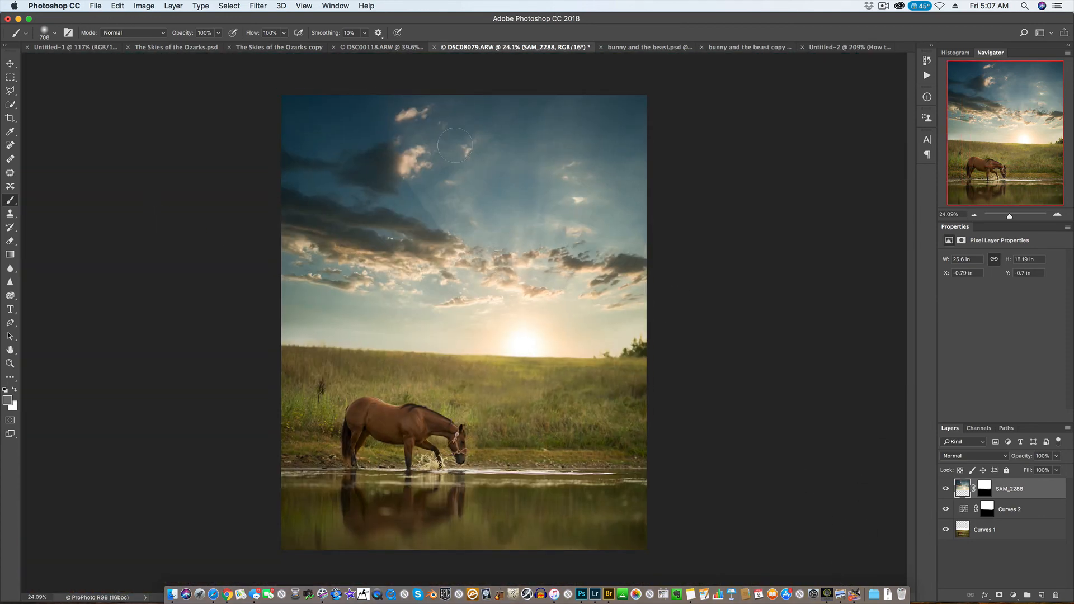
Apply a Lens Blur to the SAM_2288 sky layer with a hexagon iris, radius 60, blade curvature 42 and rotation 133.
left_click(258, 6)
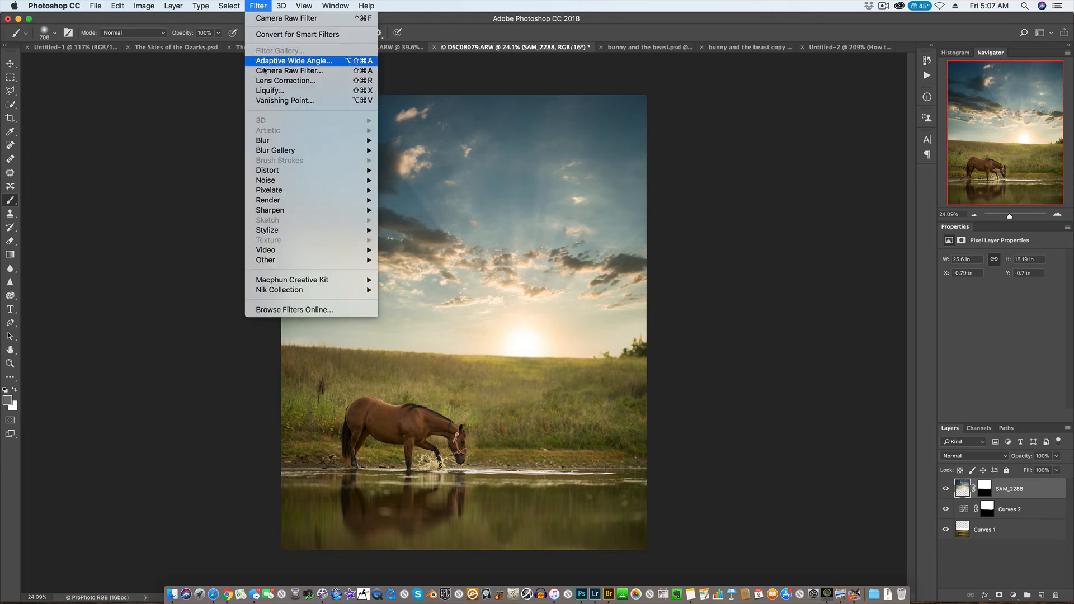
mouse_move(305, 141)
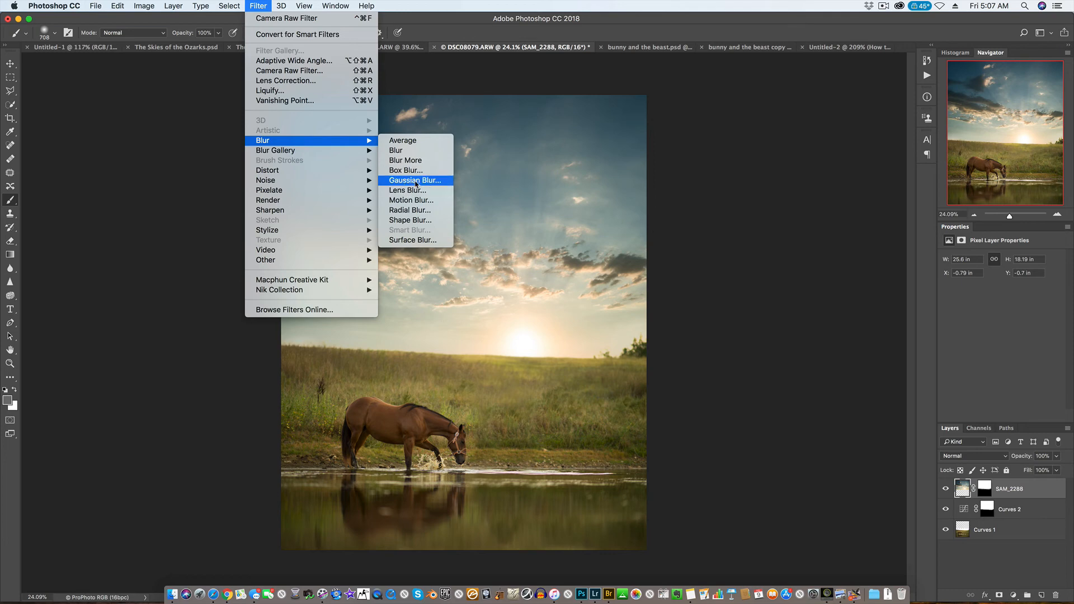
left_click(409, 191)
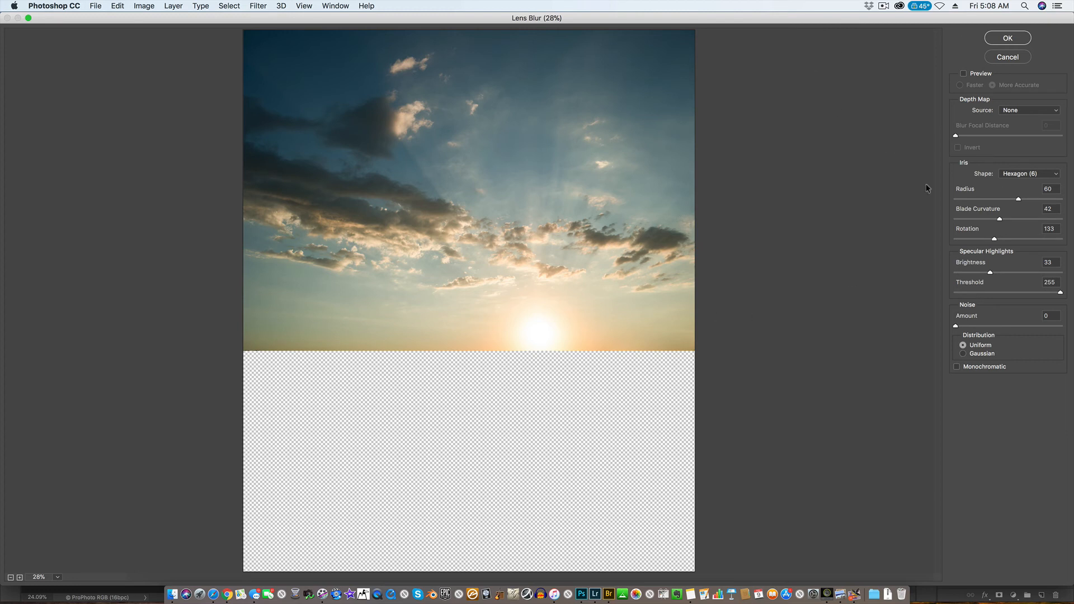
left_click(1008, 40)
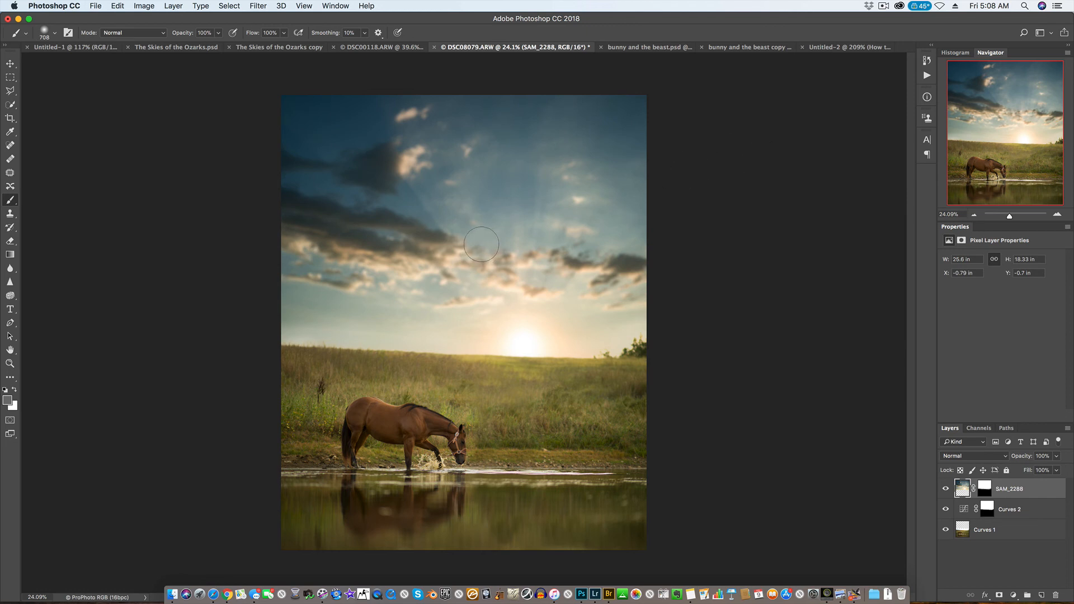
Examine the blurred sky up close around the sun, horizon and trees, and check the whole composite.
scroll(674, 334, "up", 4)
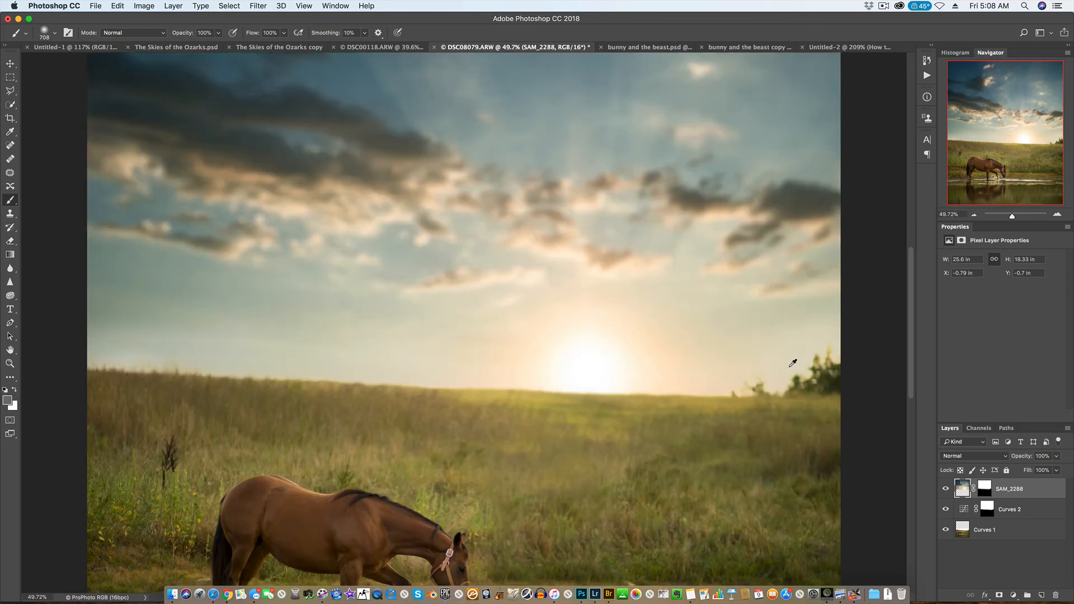
scroll(793, 363, "up", 4)
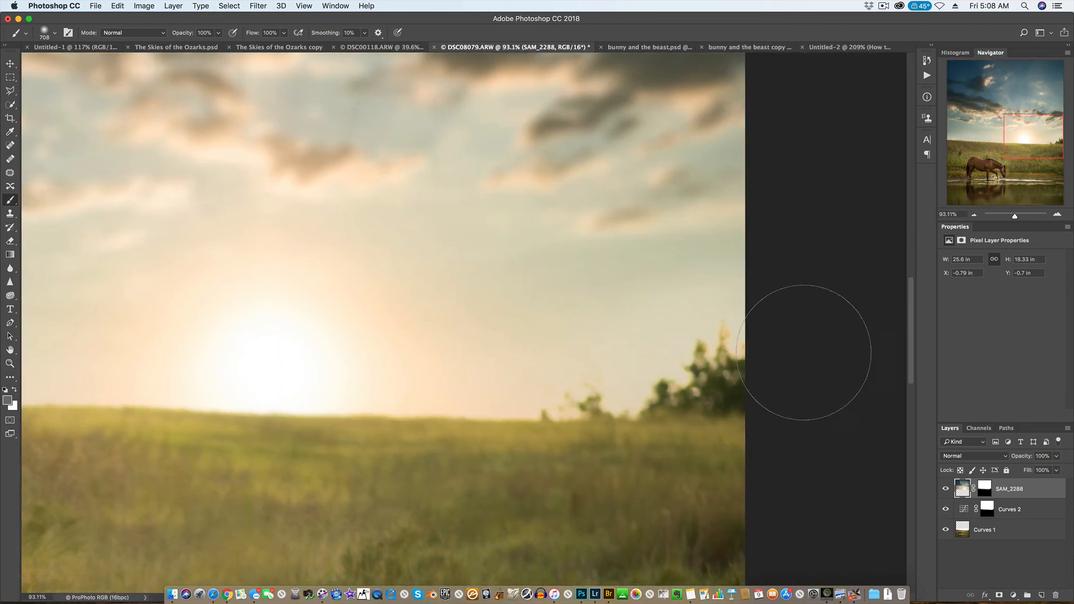
scroll(804, 353, "up", 2)
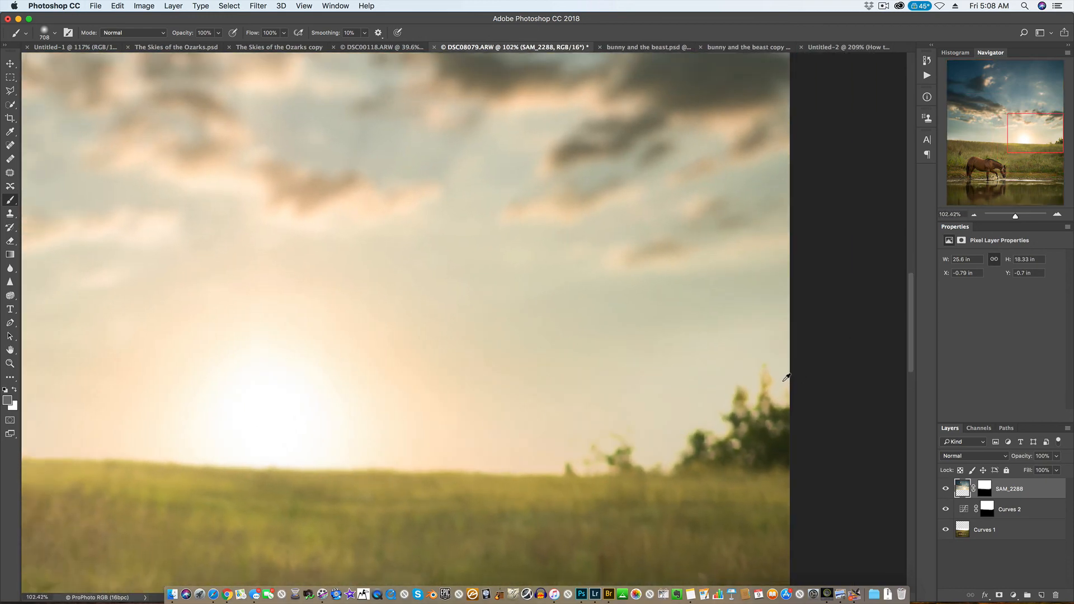
scroll(786, 378, "down", 8)
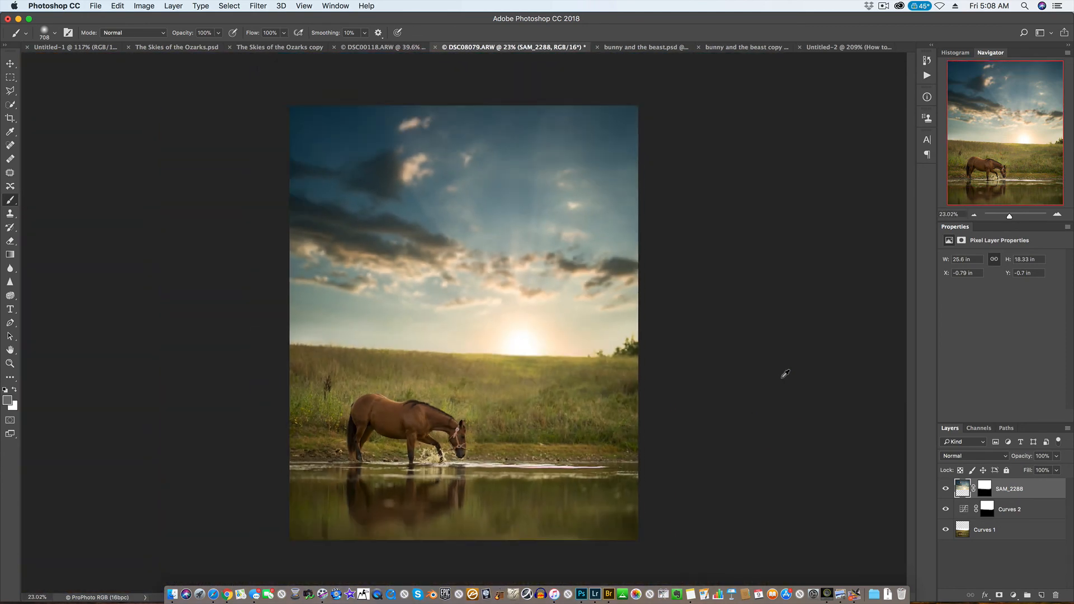
scroll(785, 373, "down", 1)
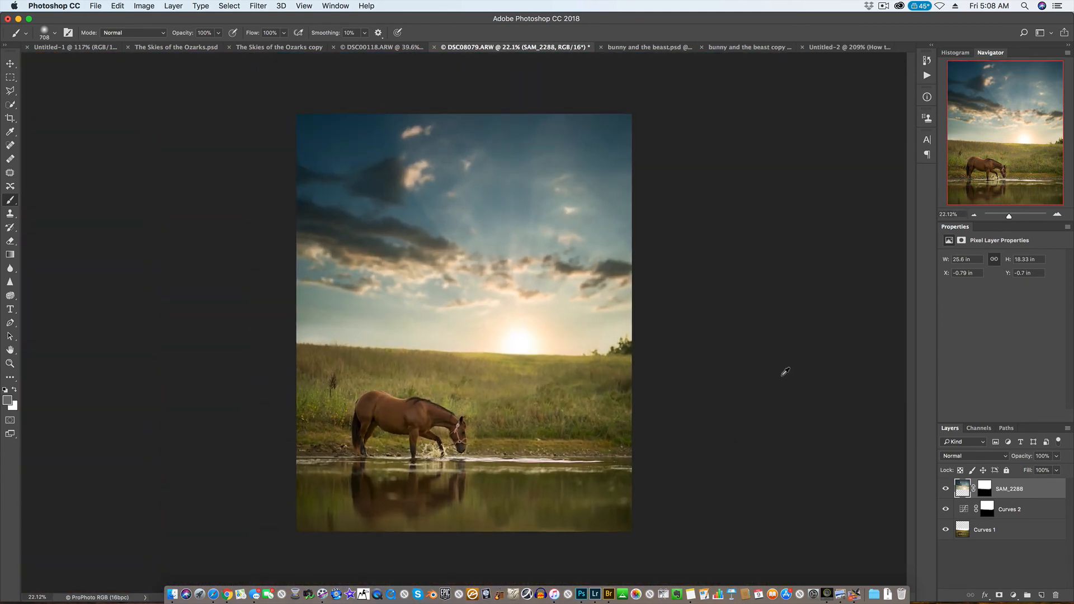
scroll(786, 372, "up", 2)
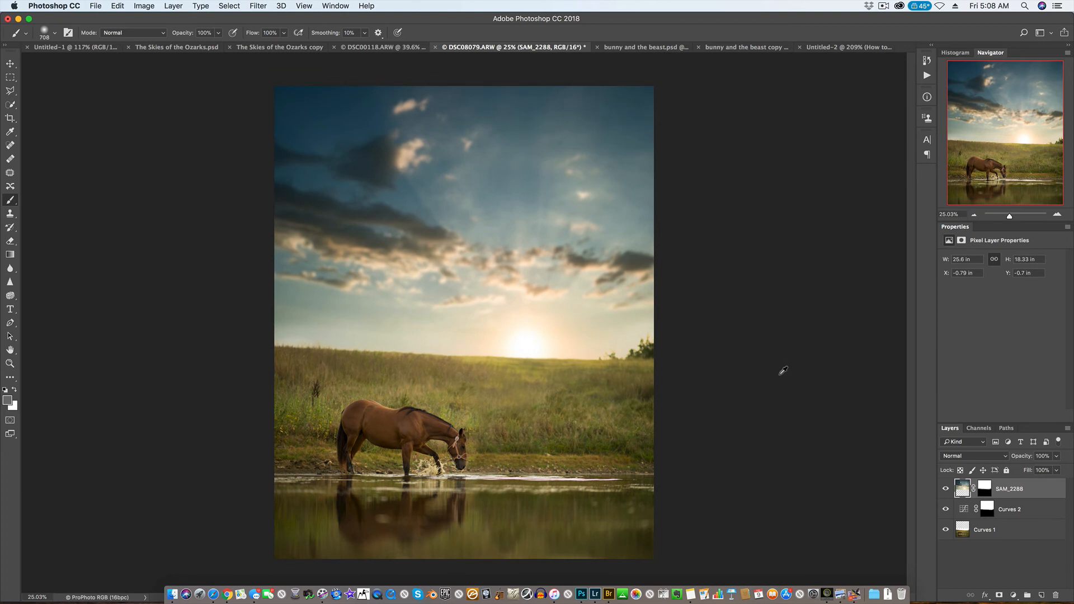
scroll(783, 371, "up", 1)
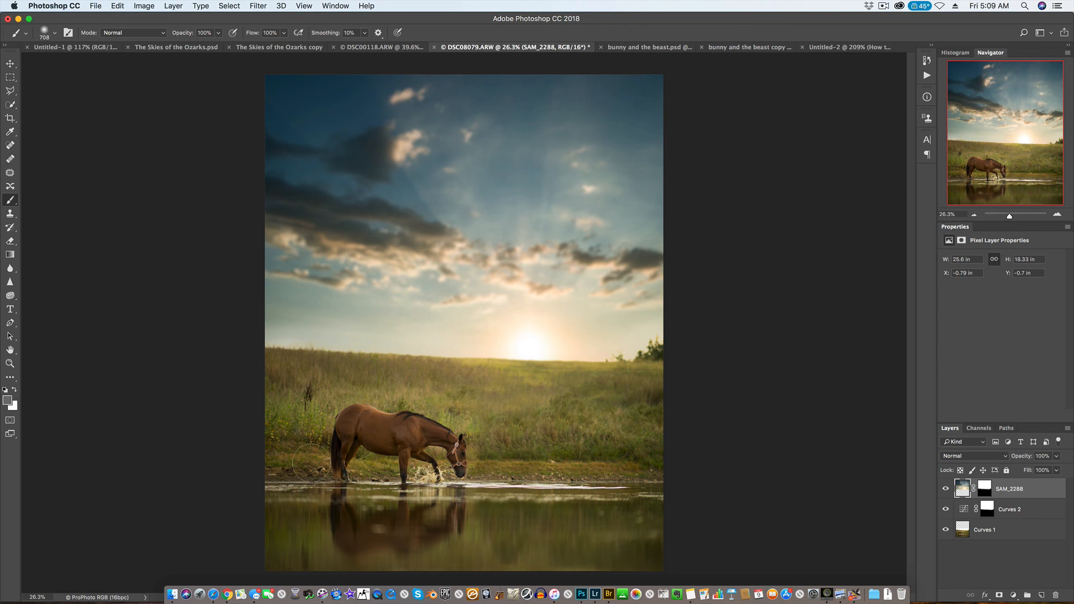
scroll(370, 402, "down", 1)
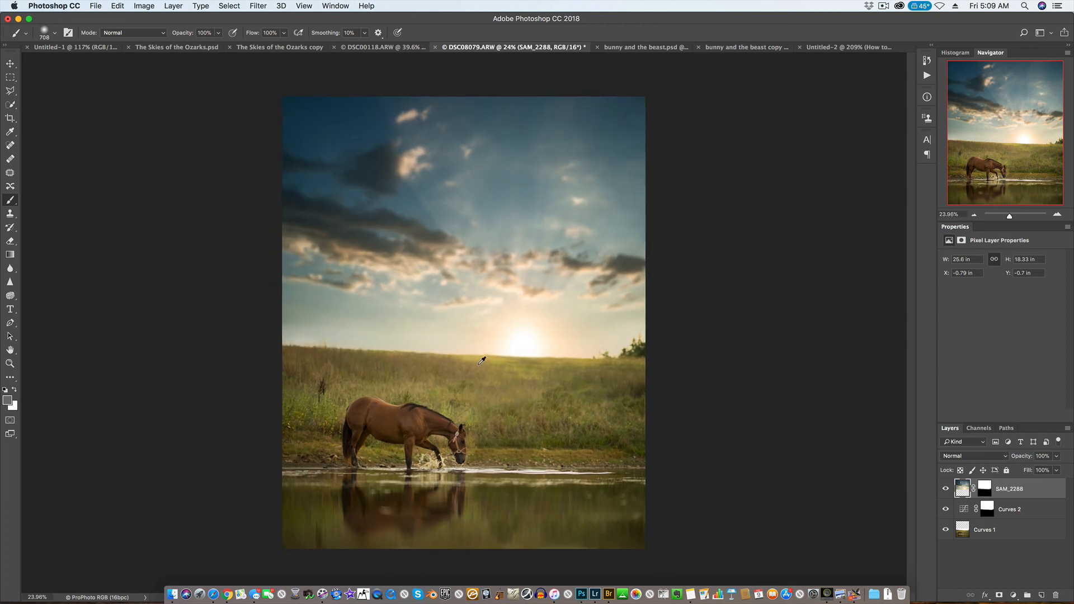
scroll(481, 361, "up", 2)
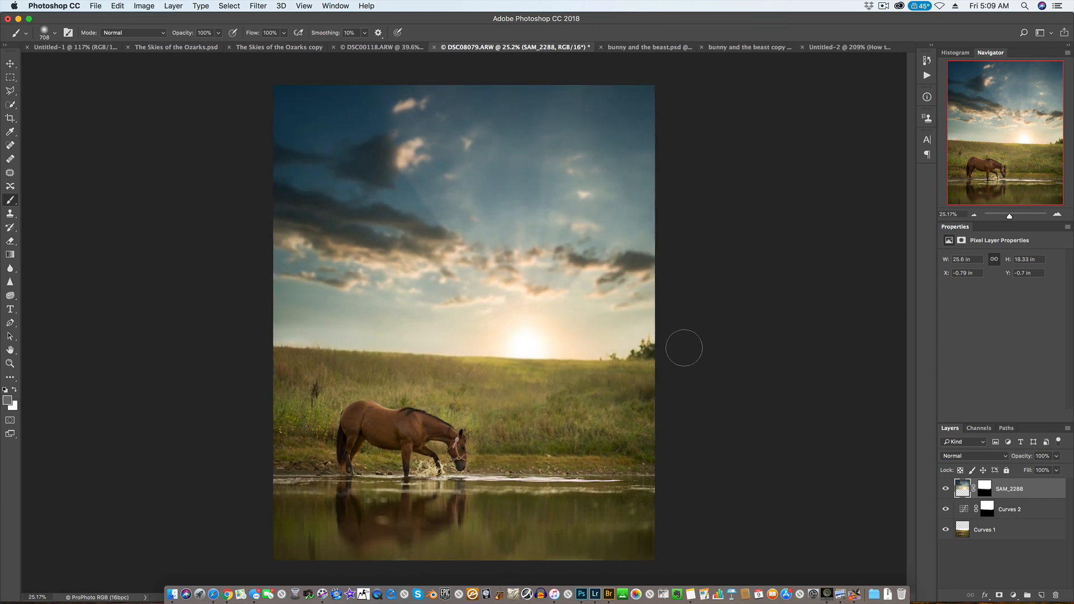